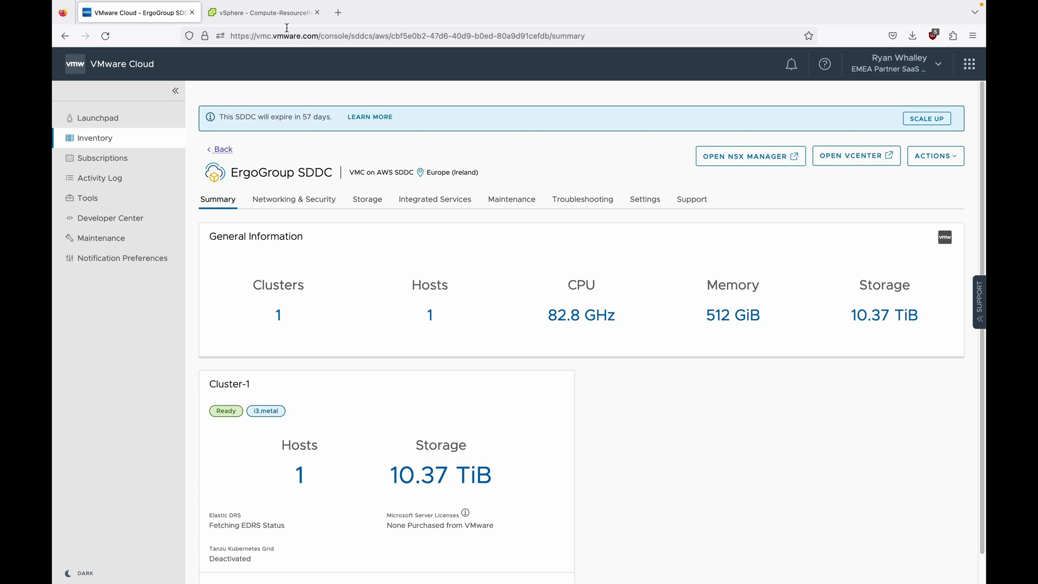
Open the web console of the ubuntu-172.20.10.10 virtual machine in vSphere and bring up a fresh shell prompt.
click(272, 16)
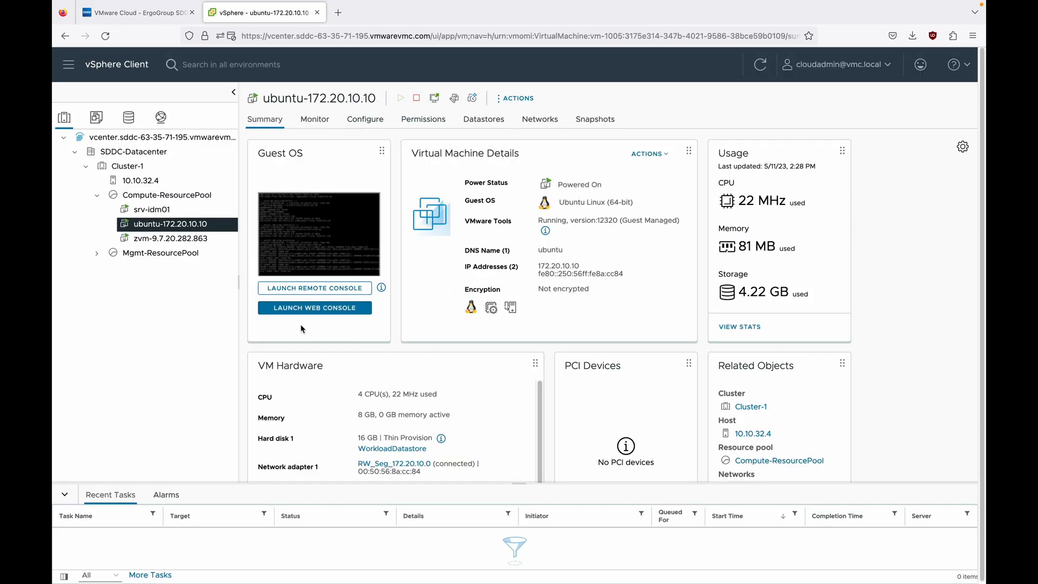
click(316, 308)
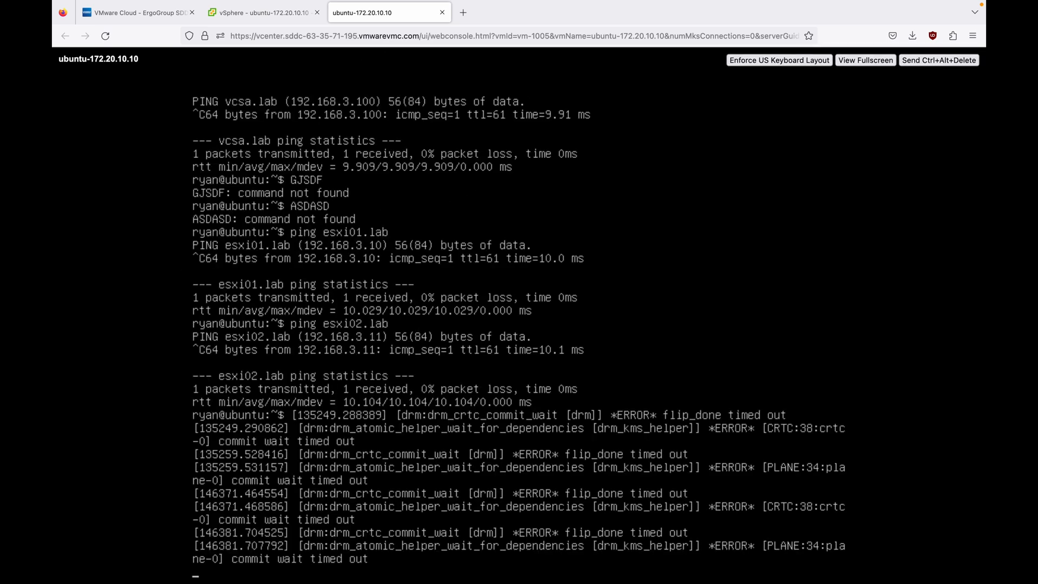
key(Return)
key(Return)
key(Return)
key(Return)
key(Return)
key(Return)
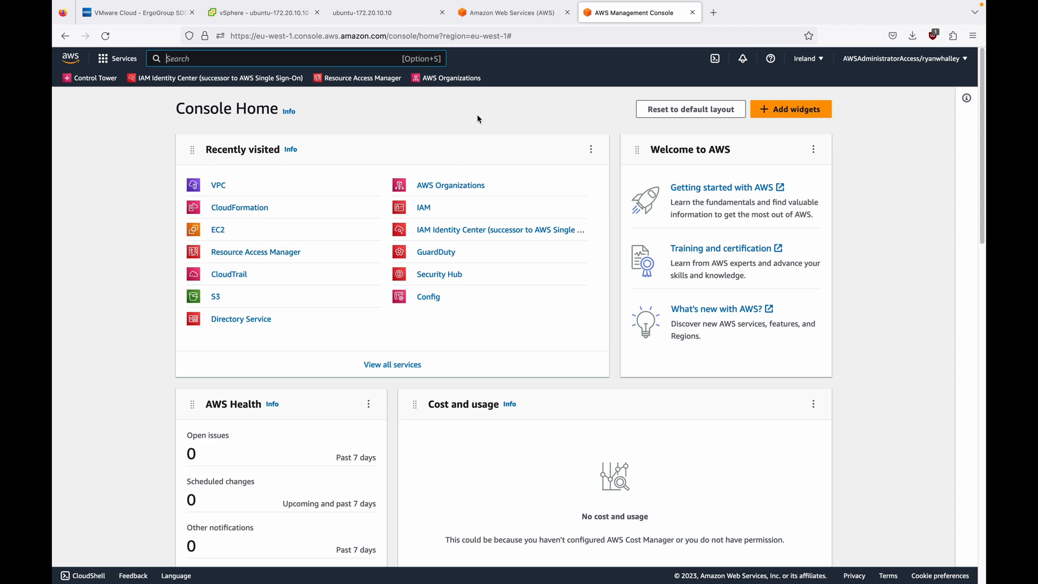
Start launching a new EC2 instance from the AWS console and name it VMC-test.
click(112, 60)
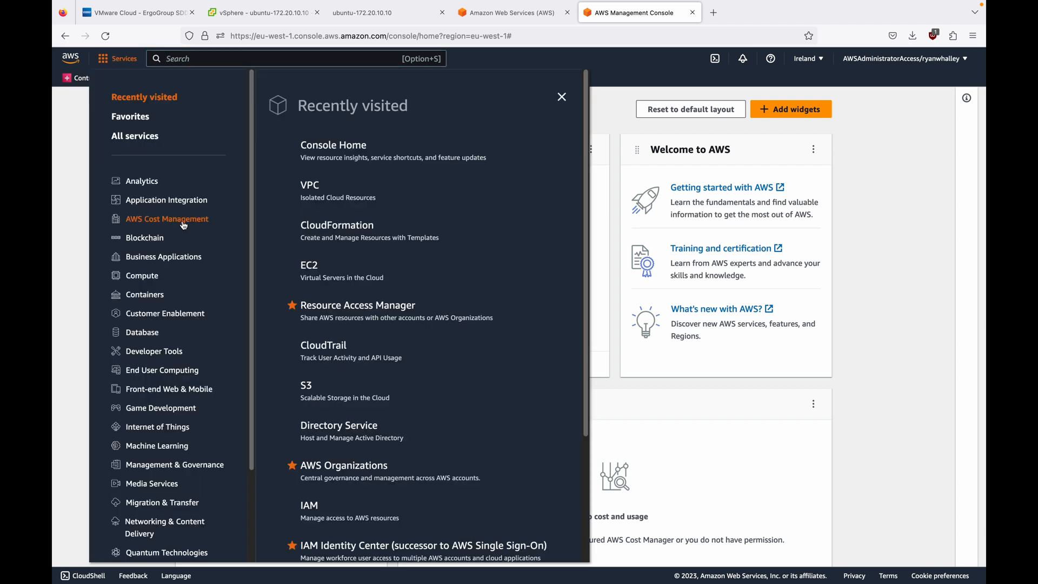
click(310, 268)
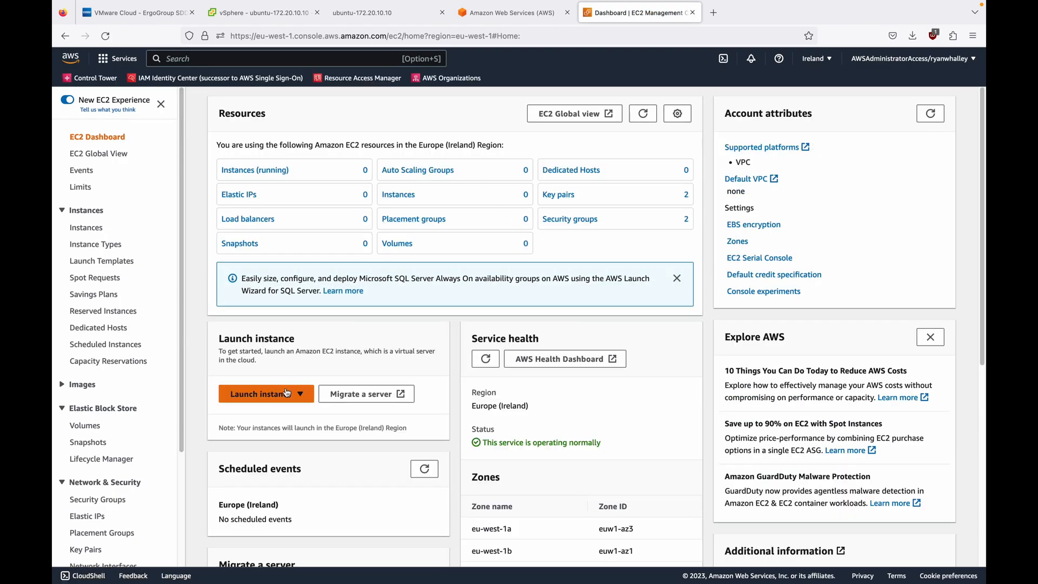
click(254, 399)
click(268, 413)
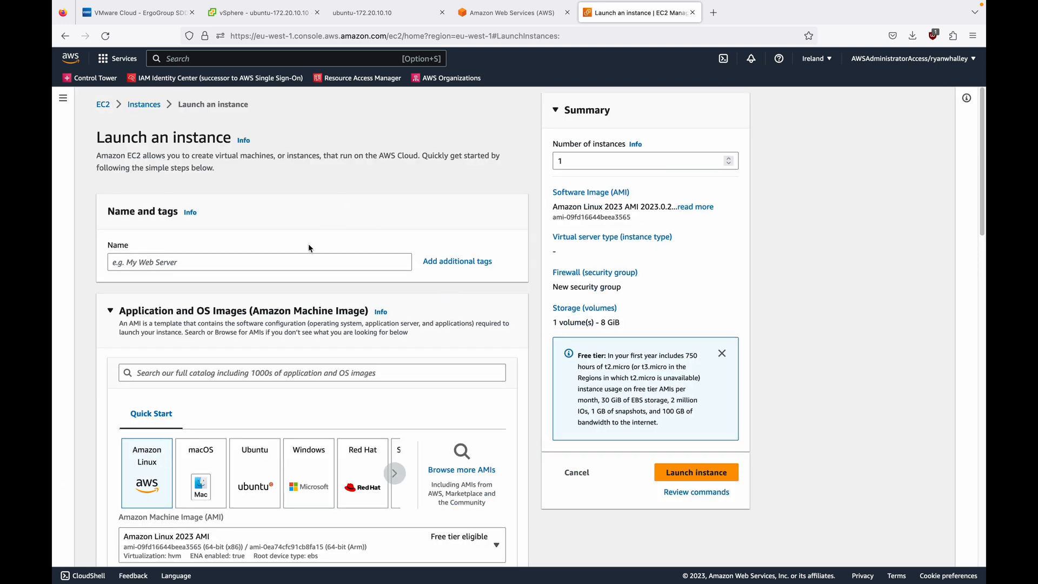
click(296, 263)
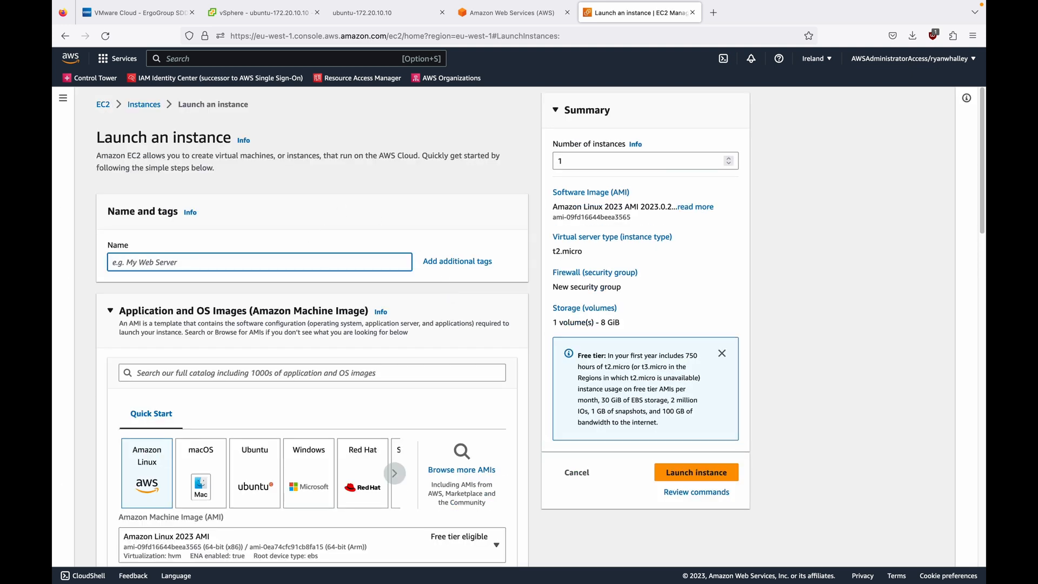
text(VMC-test)
Set the instance's login option to proceed without a key pair.
scroll(280, 390, down, 5)
scroll(277, 457, down, 3)
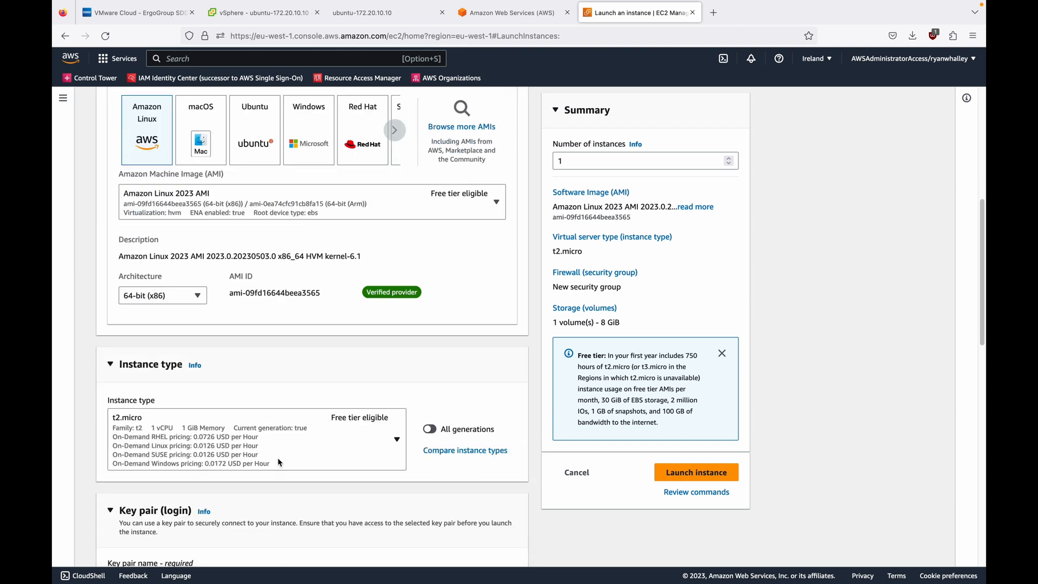
scroll(299, 455, down, 2)
click(308, 451)
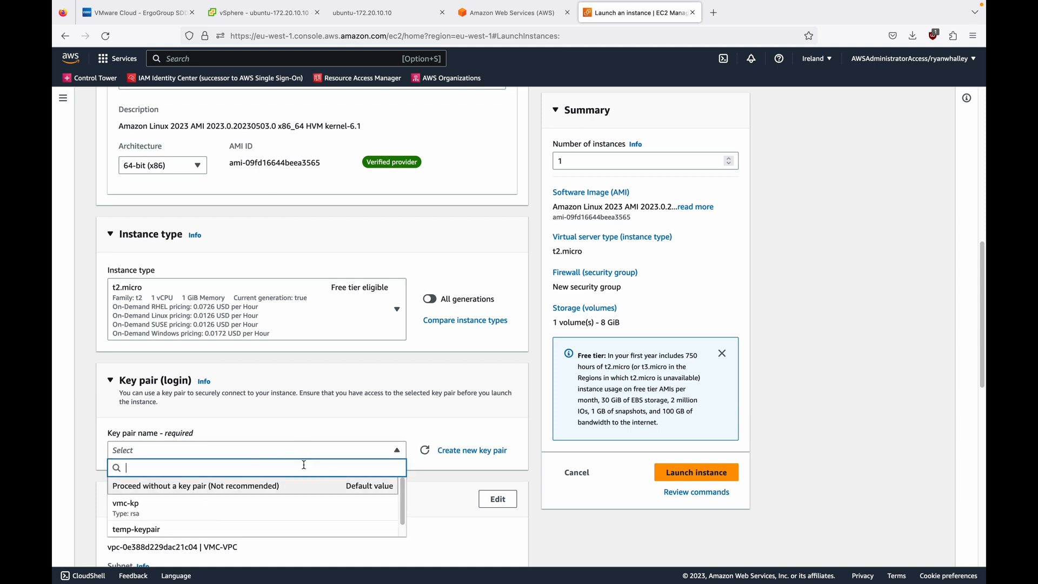
click(245, 491)
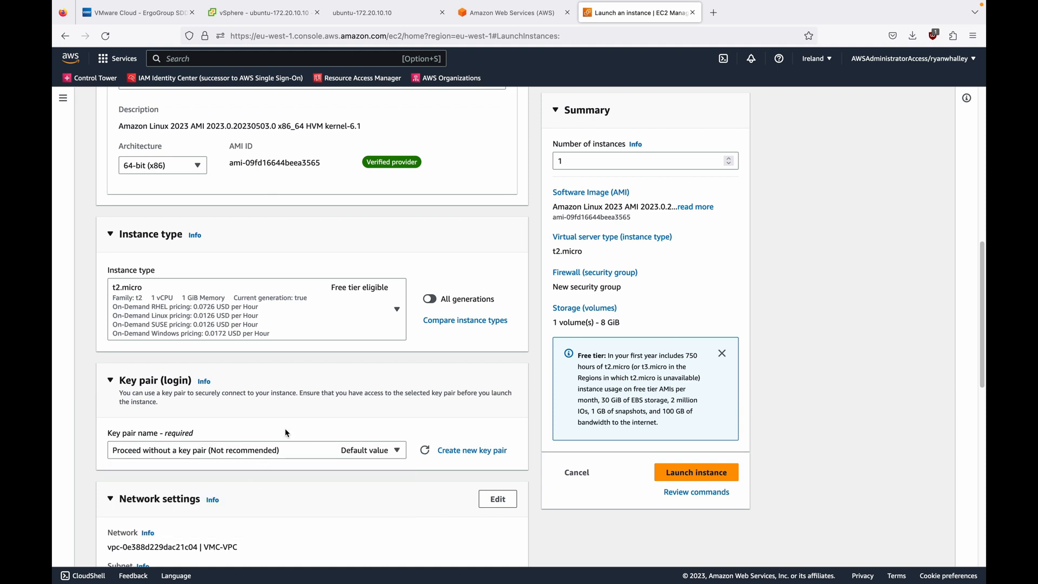
Open the instance's network settings for editing and choose Subnet-1c in VMC-VPC as its subnet.
scroll(300, 436, down, 1)
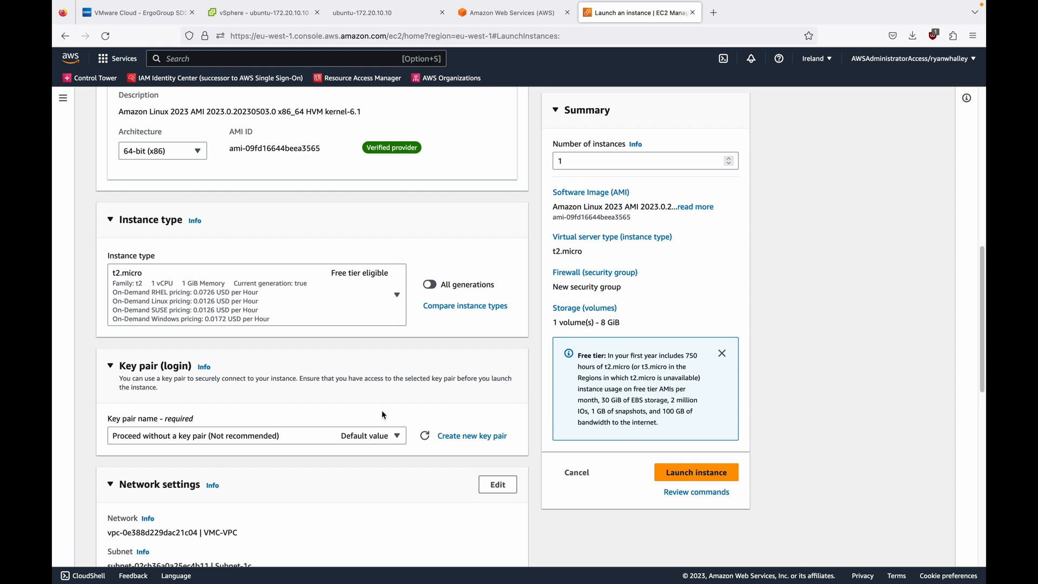
scroll(389, 387, down, 1)
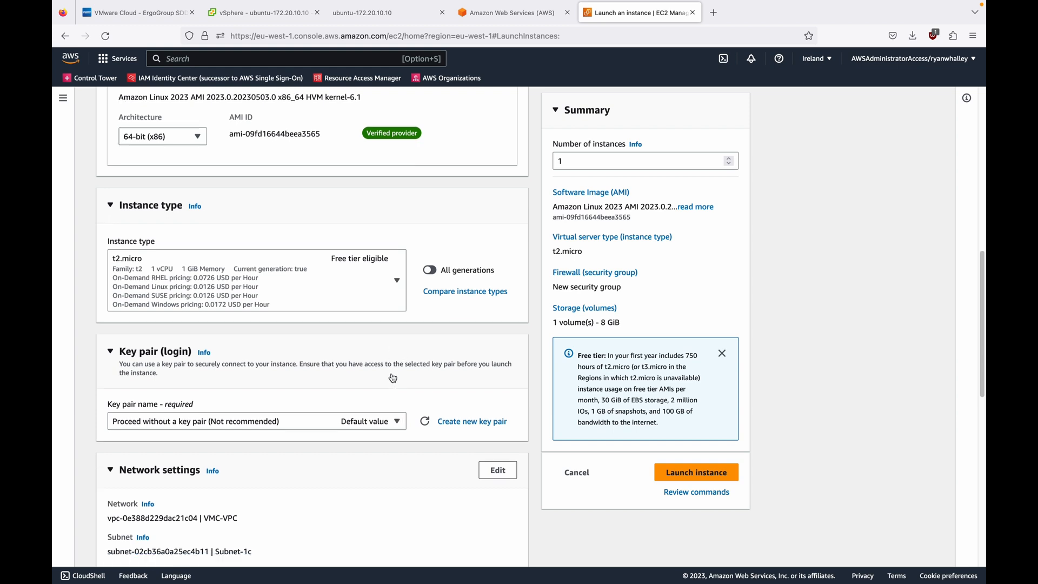
scroll(391, 373, down, 5)
scroll(385, 370, up, 1)
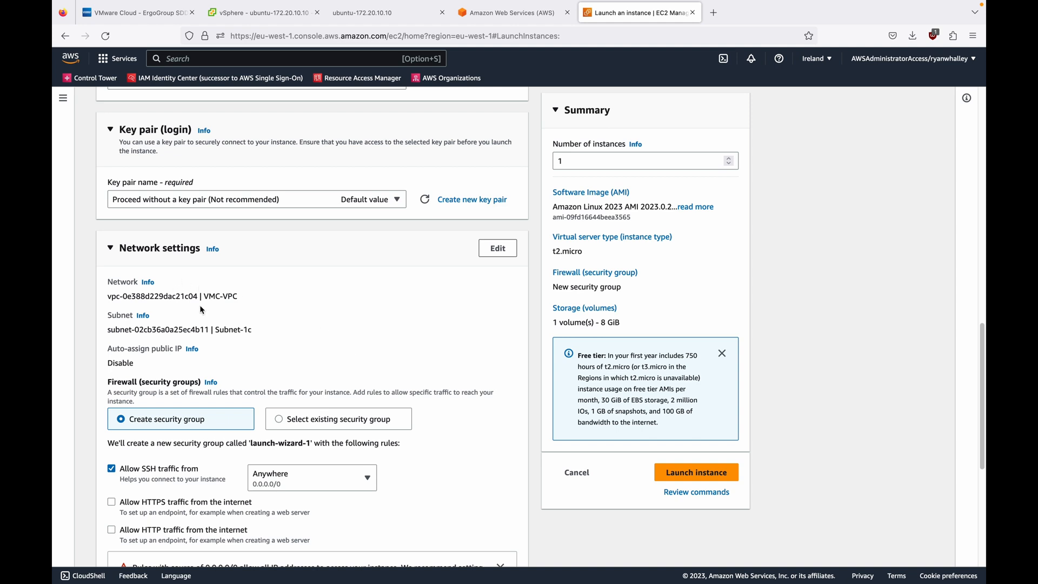
click(502, 254)
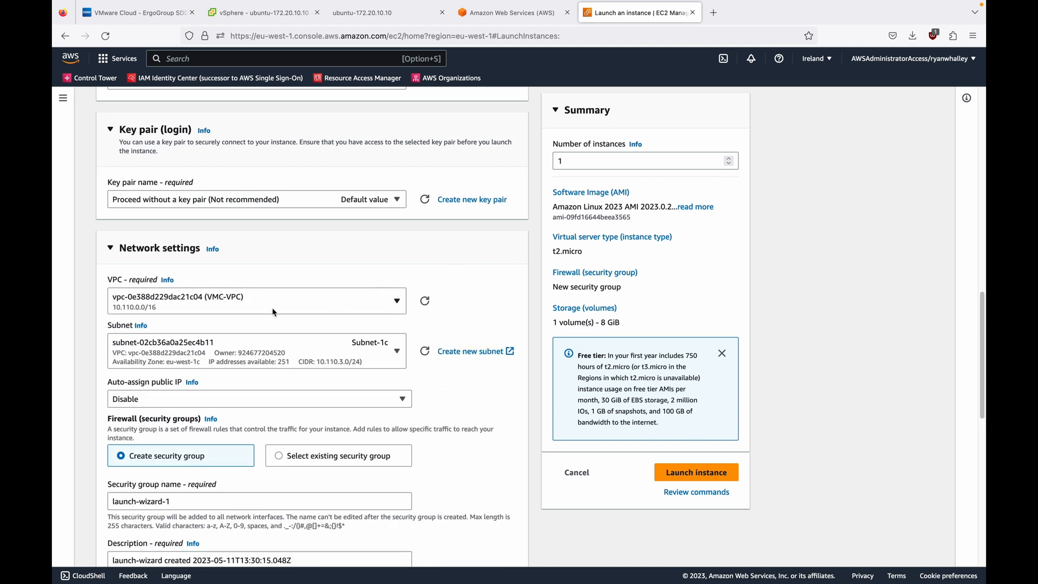
click(393, 358)
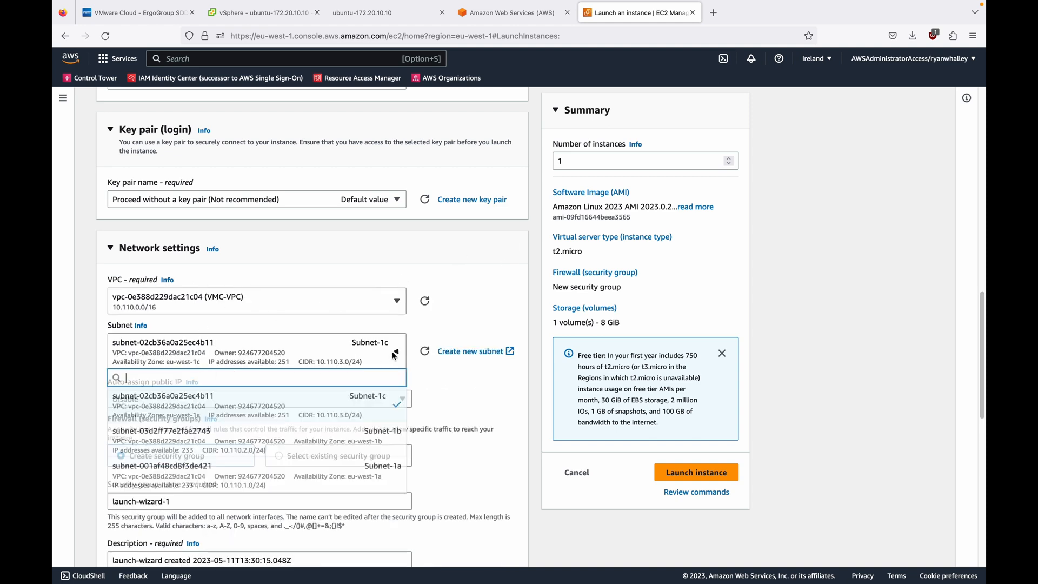
click(389, 408)
scroll(396, 402, down, 1)
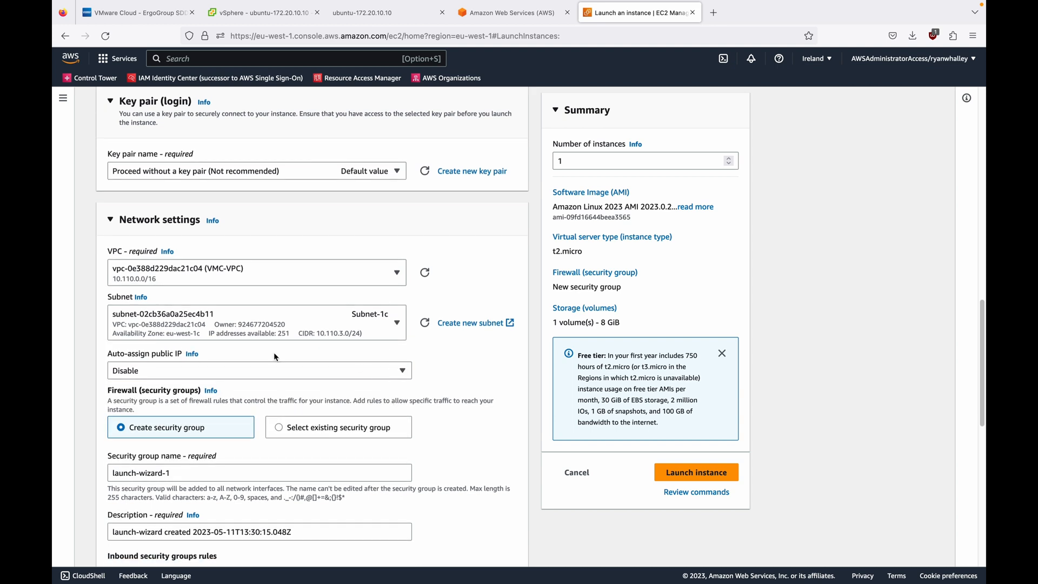
scroll(178, 373, down, 2)
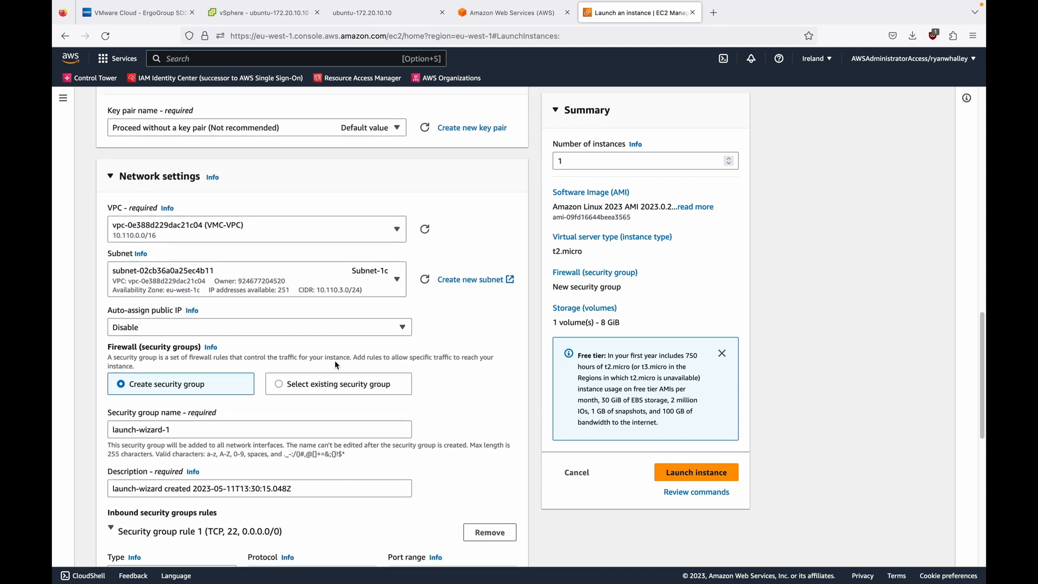
Assign the existing security group ICMP_SSH_Everywhere to the instance instead of creating a new one.
click(314, 388)
scroll(286, 400, down, 3)
click(232, 330)
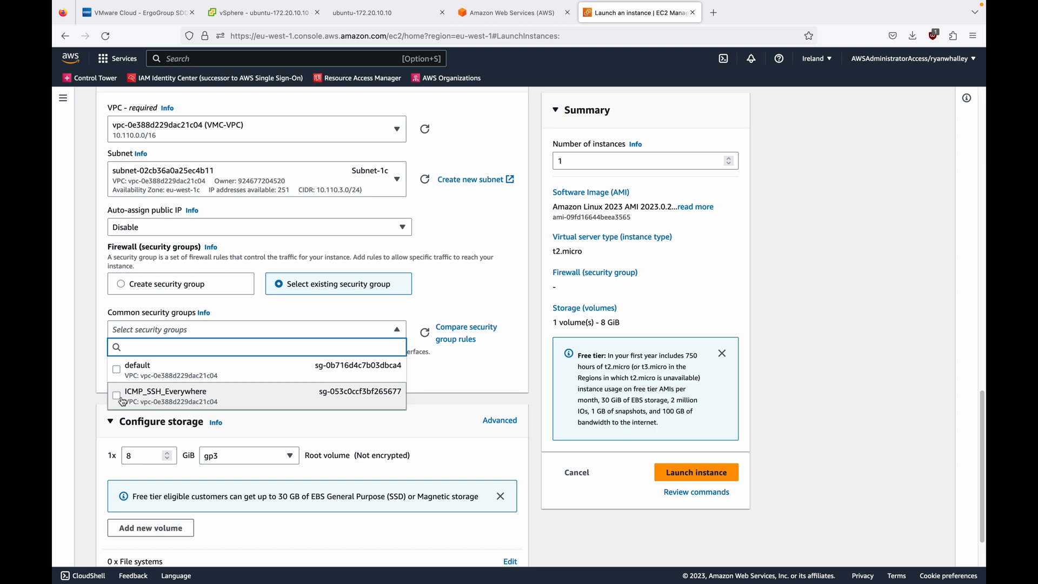
click(162, 401)
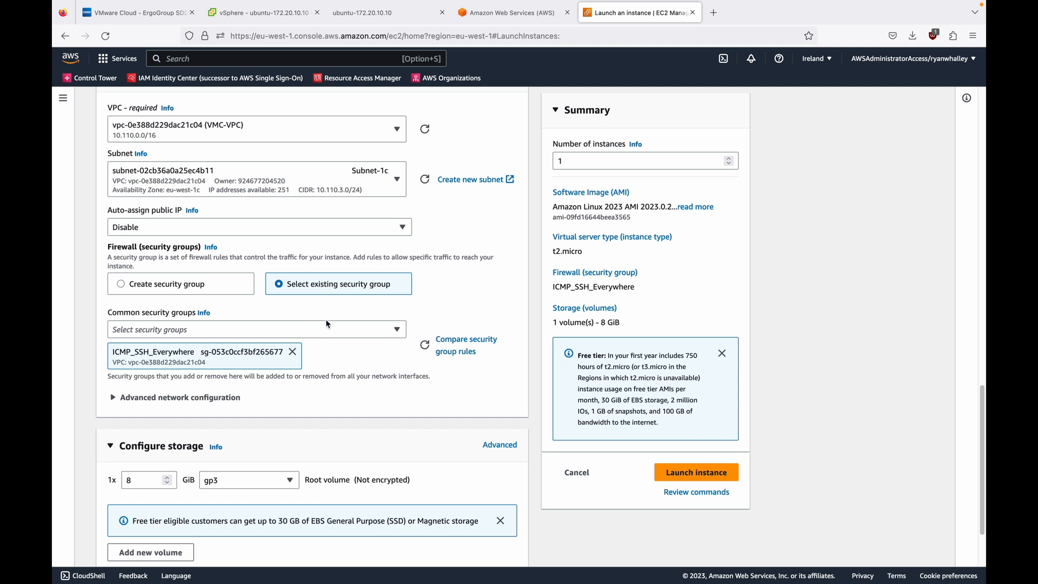
Launch the VMC-test instance with the default 8 GiB gp3 root volume.
scroll(323, 399, down, 2)
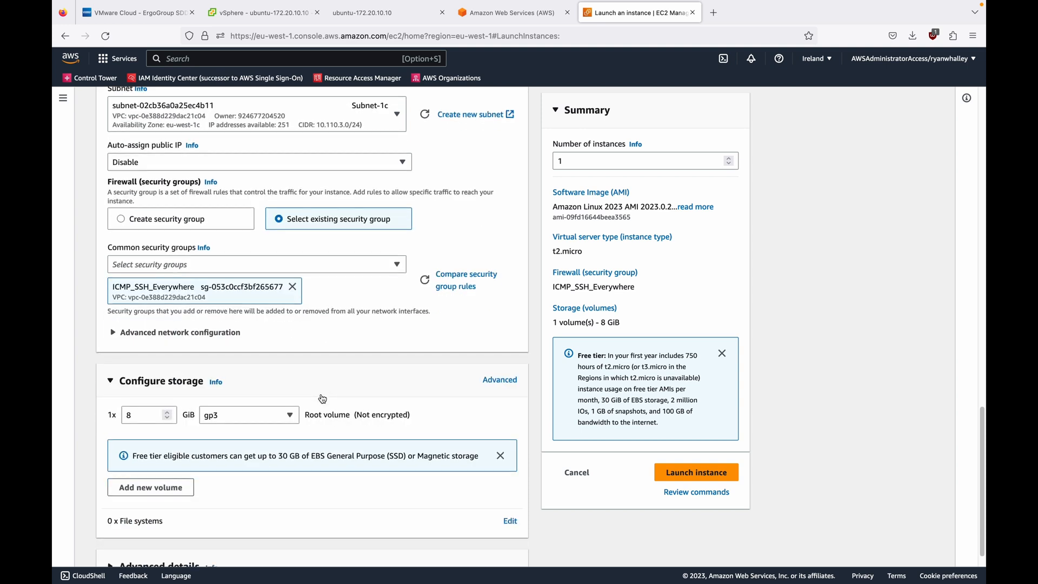
scroll(347, 385, down, 1)
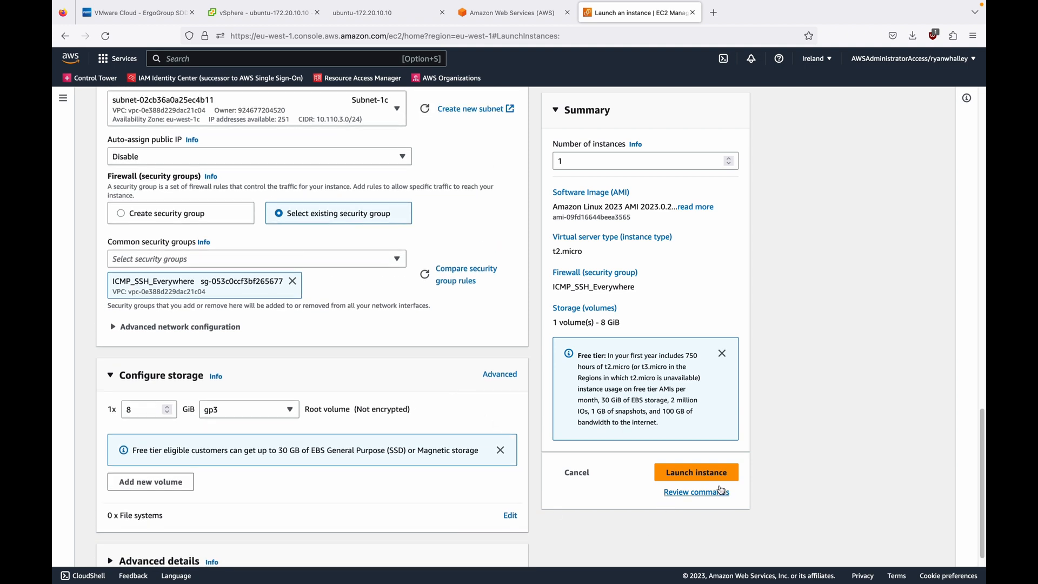
click(695, 473)
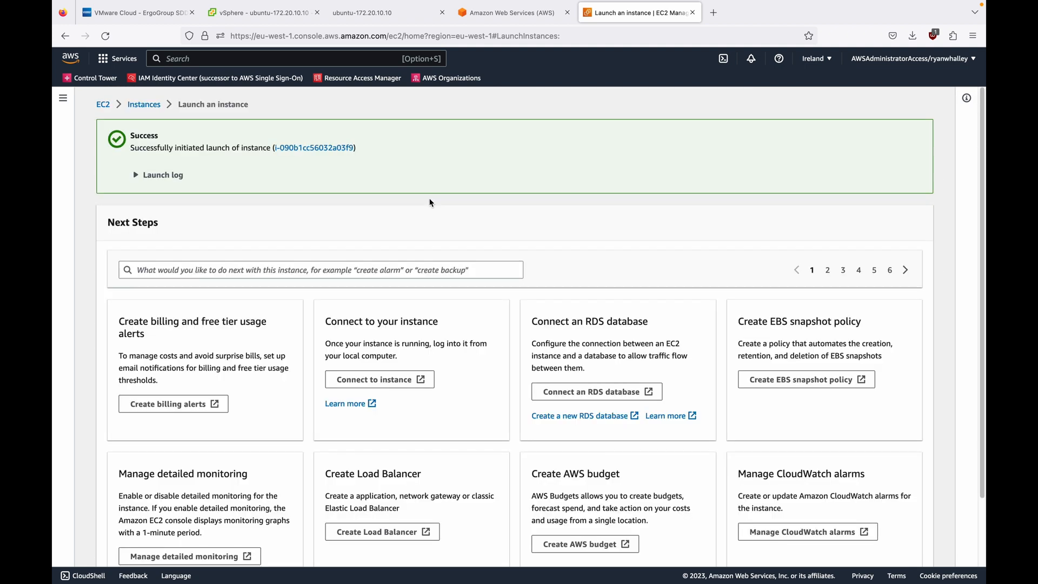
scroll(816, 402, down, 3)
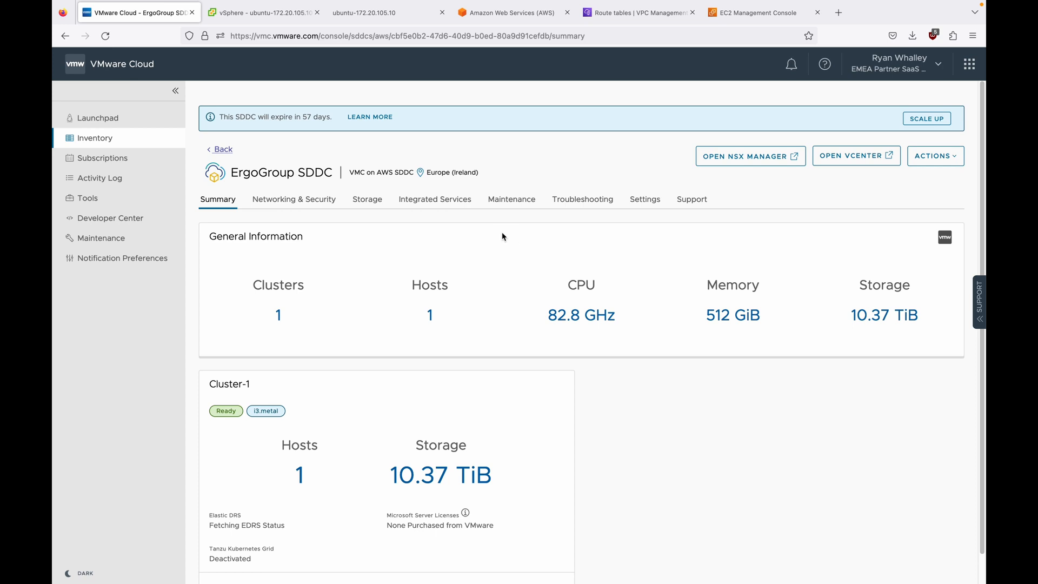
Switch to the other EC2 browser tab and copy the VMC-test instance's private IPv4 address from the instances list.
click(741, 15)
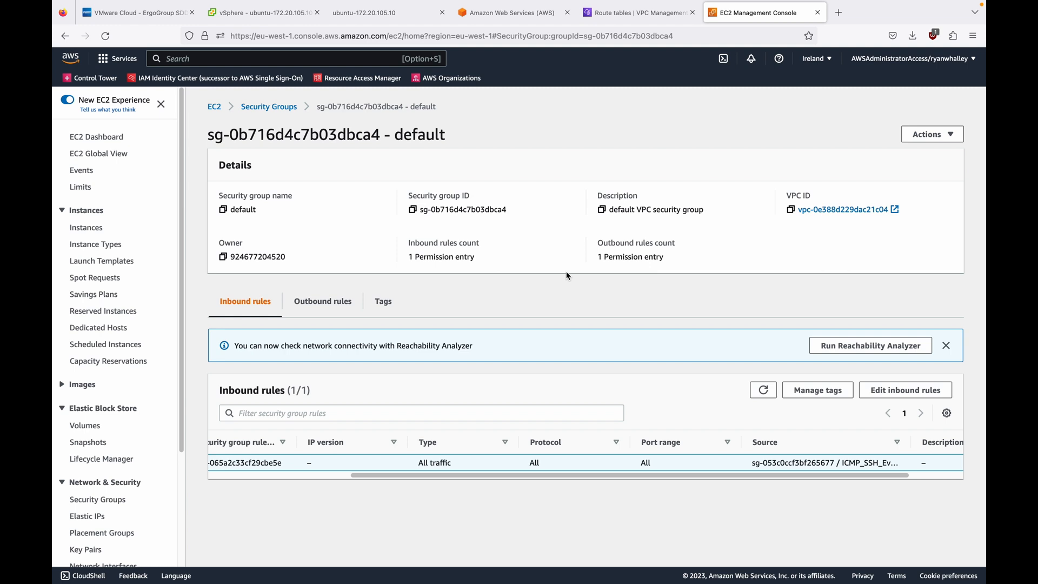
click(117, 59)
click(318, 150)
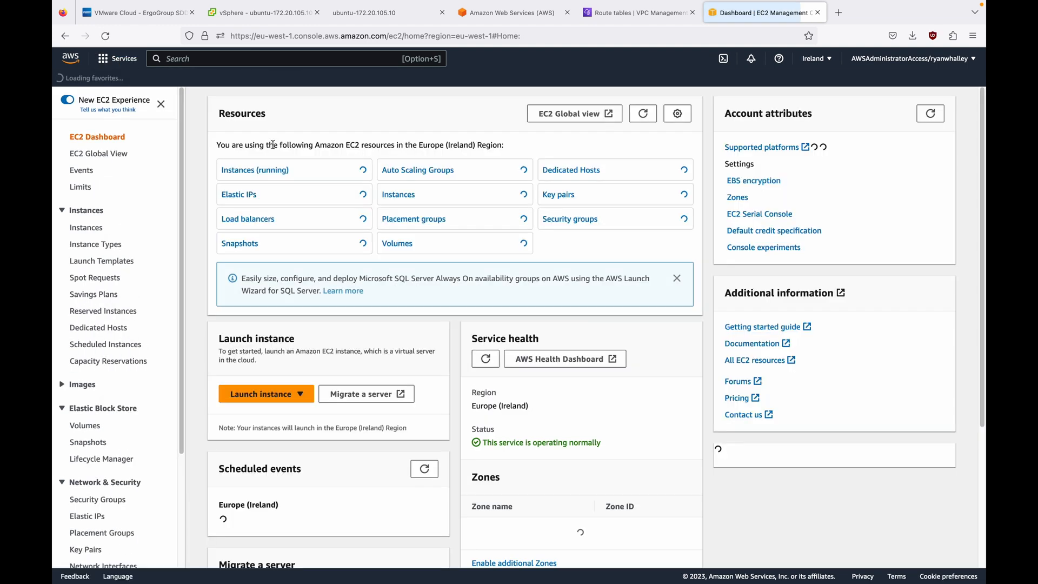
click(86, 228)
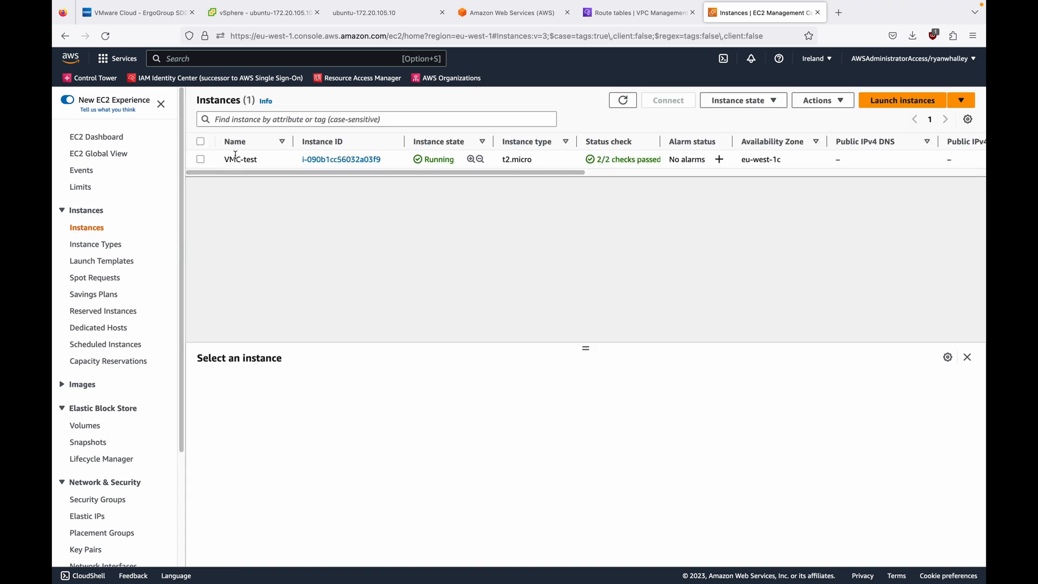
click(854, 158)
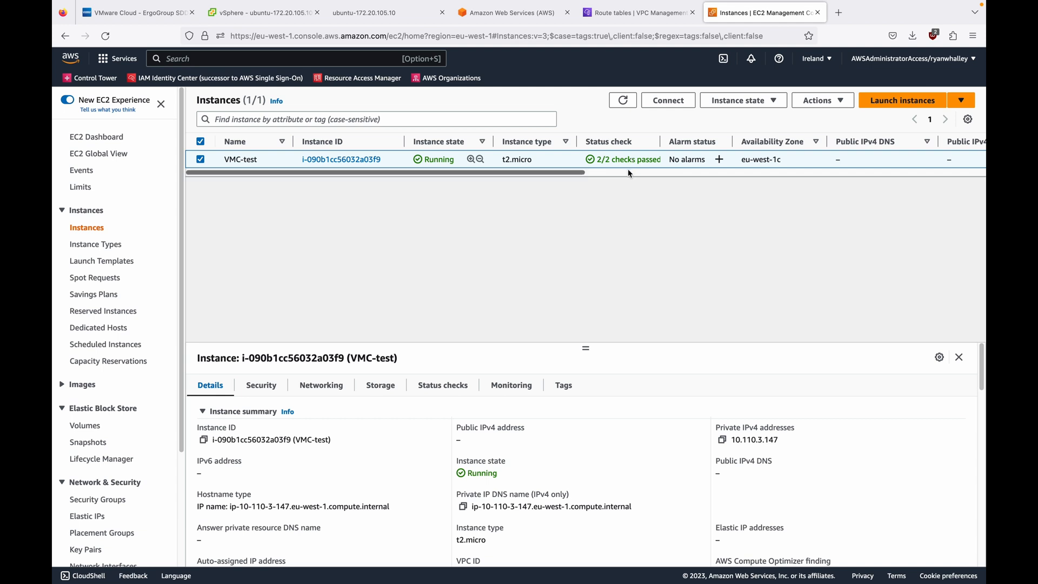
click(722, 439)
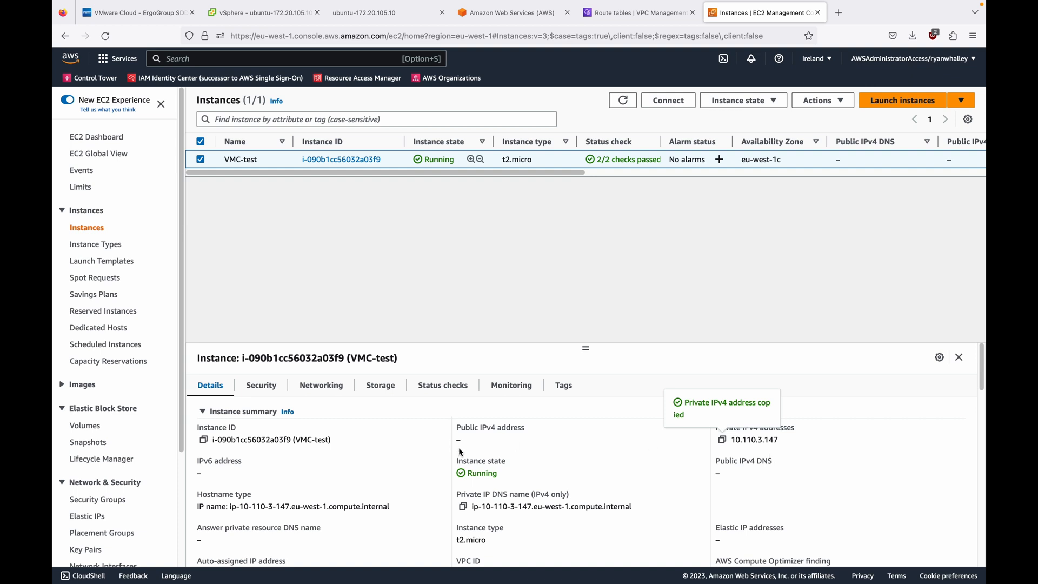
Review the inbound and outbound security rules applied to the VMC-test instance.
scroll(648, 474, down, 3)
scroll(648, 470, up, 3)
click(261, 385)
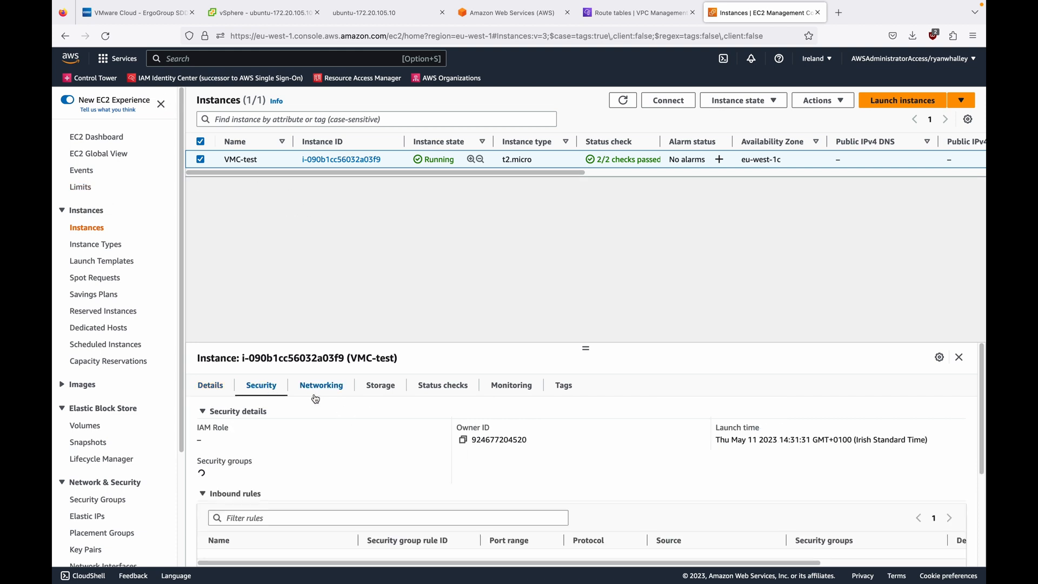
scroll(462, 481, down, 5)
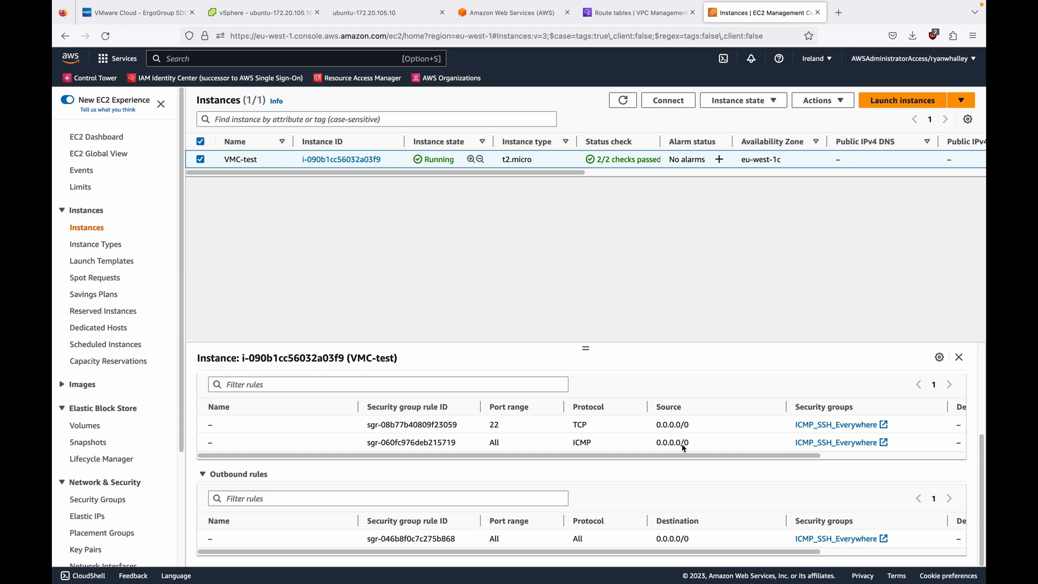
drag(483, 427, 532, 430)
drag(592, 443, 558, 442)
Go to the VPC service and examine the routes of the VMC-VPC main route table.
click(111, 59)
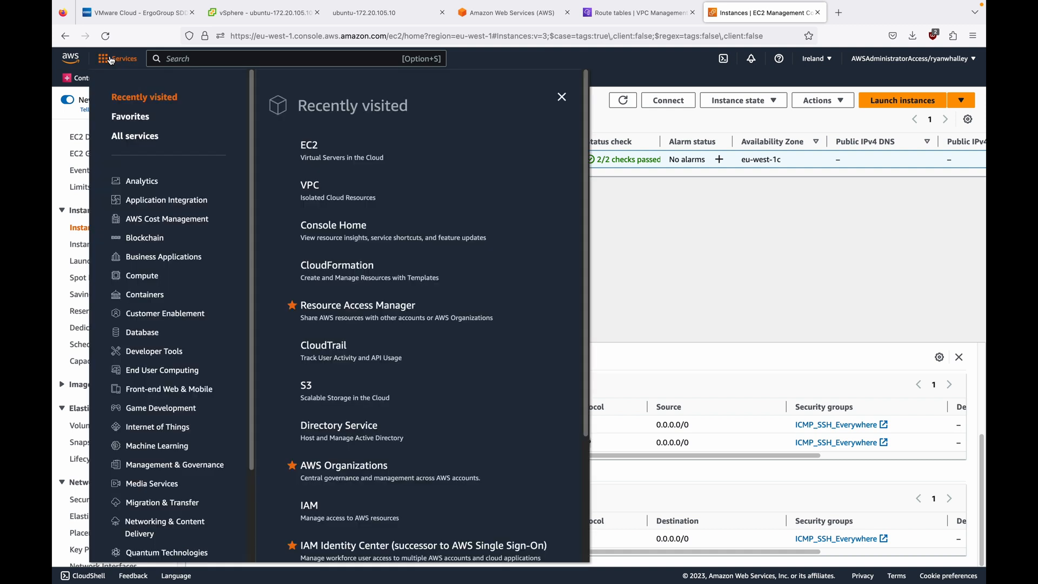
click(316, 194)
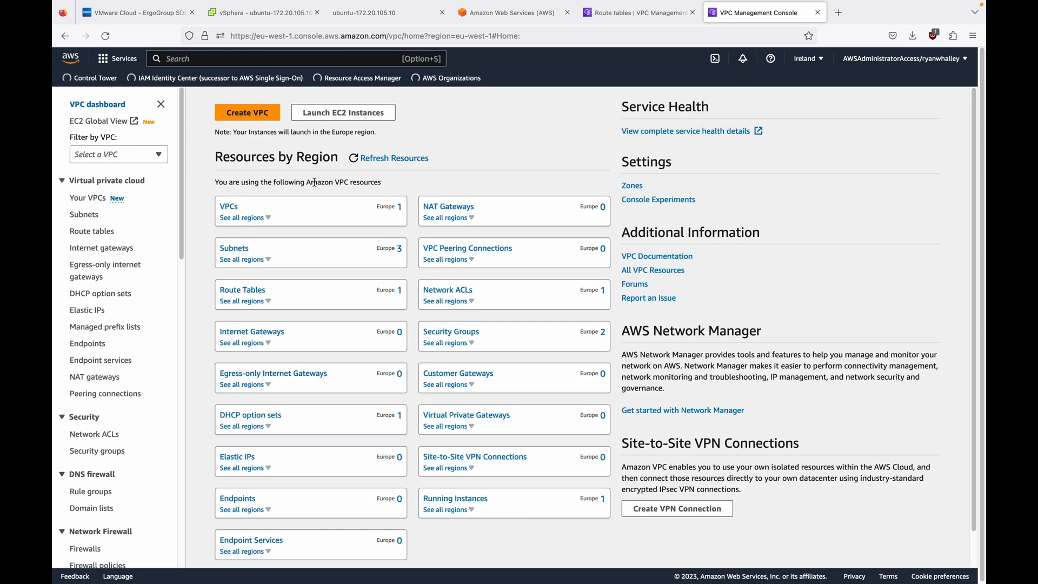
click(91, 232)
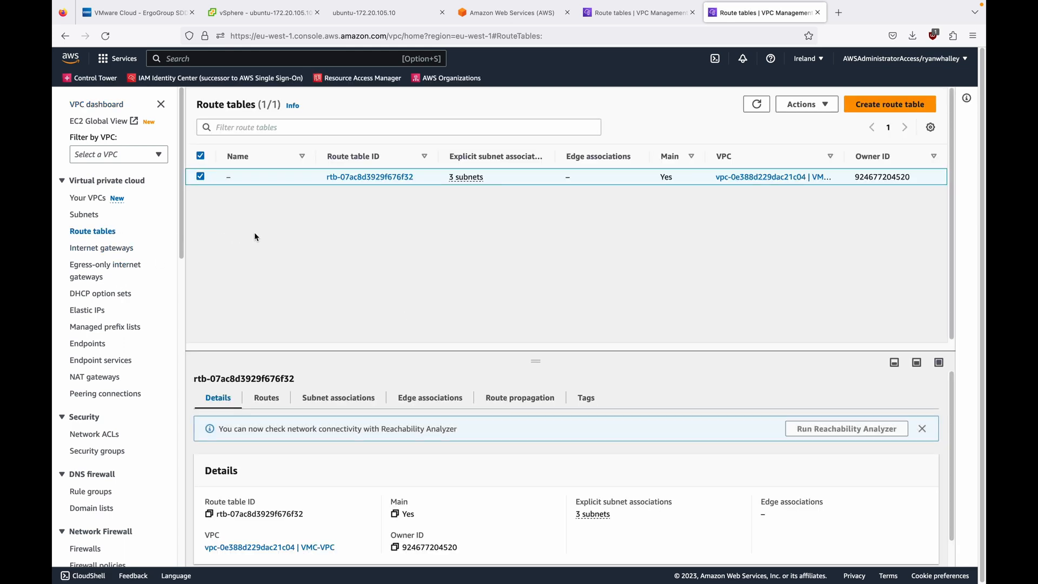
click(267, 398)
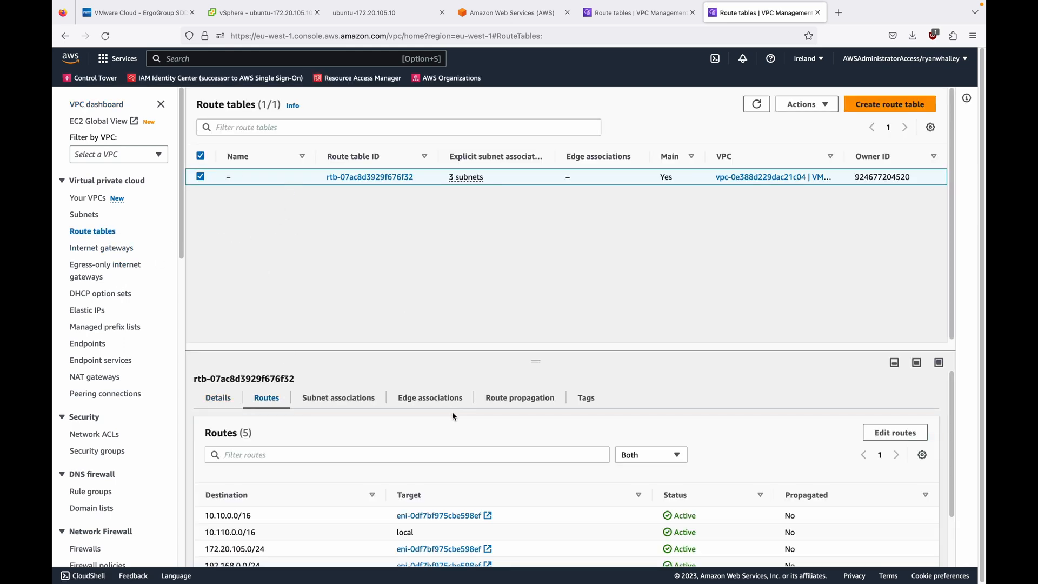
scroll(457, 425, down, 2)
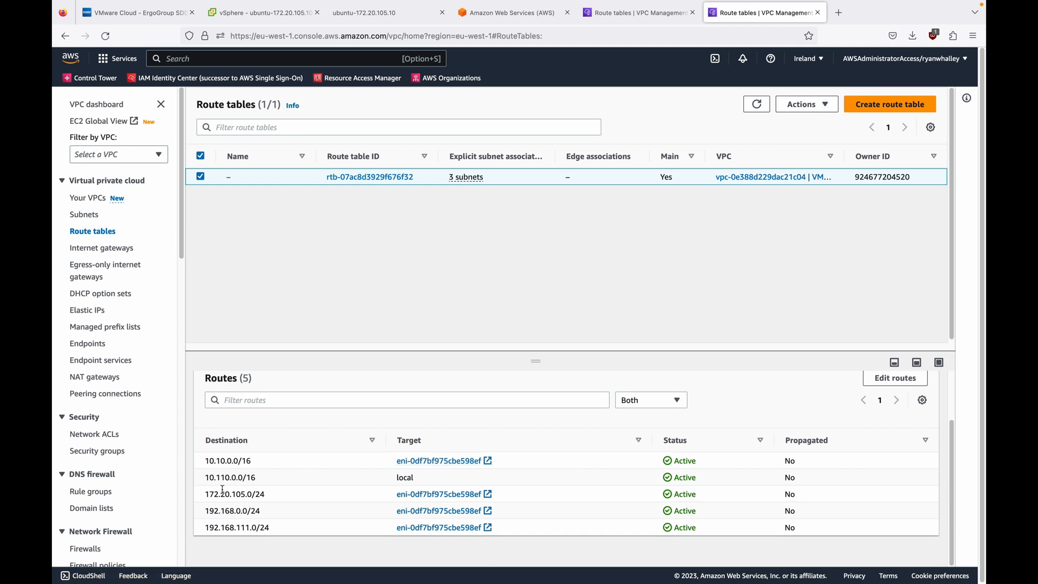
Open the network interface targeted by the 172.20.105.0/24 route and view its details.
drag(206, 494, 281, 492)
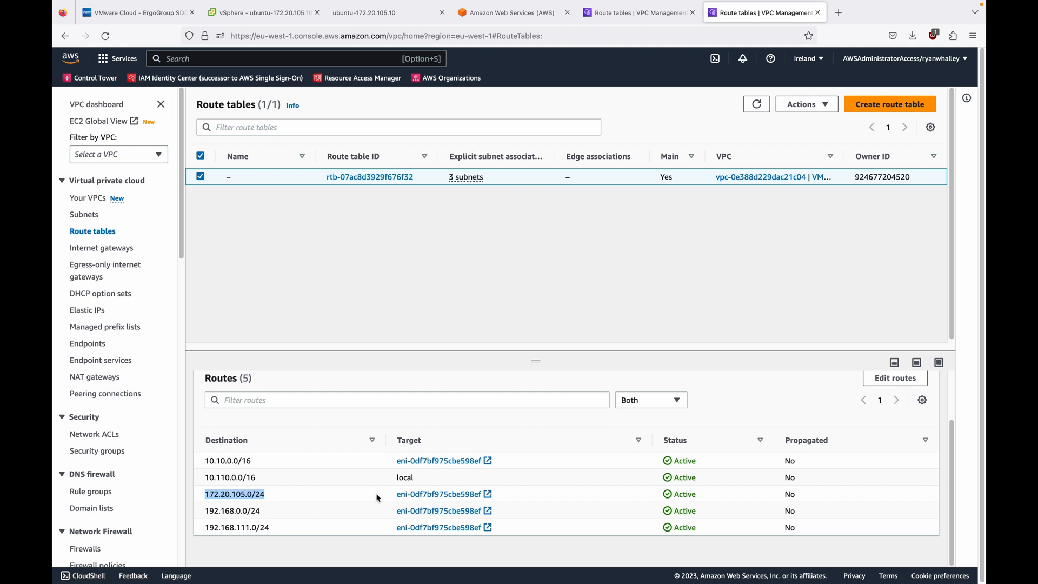
click(431, 496)
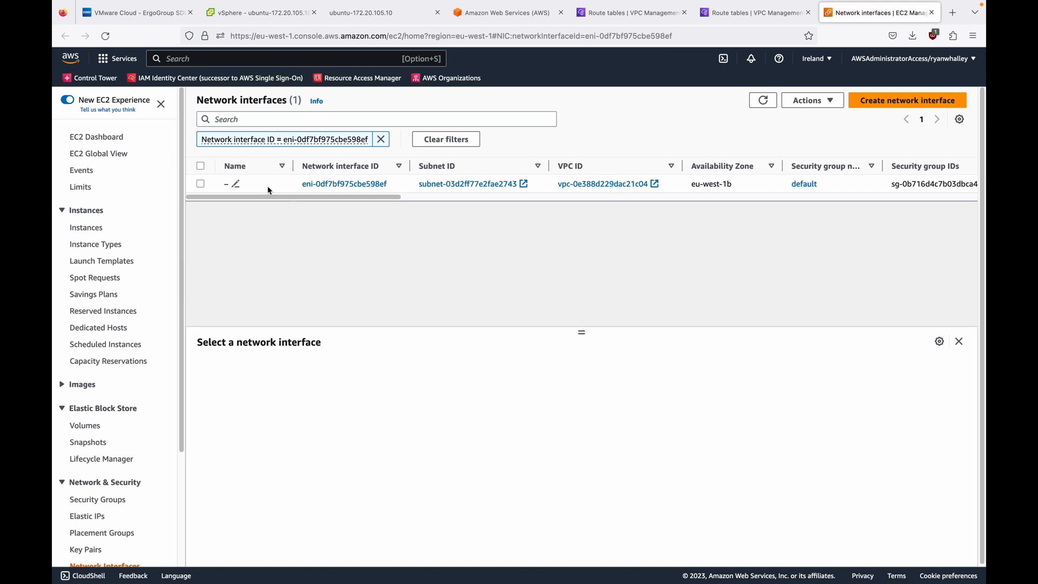
click(267, 186)
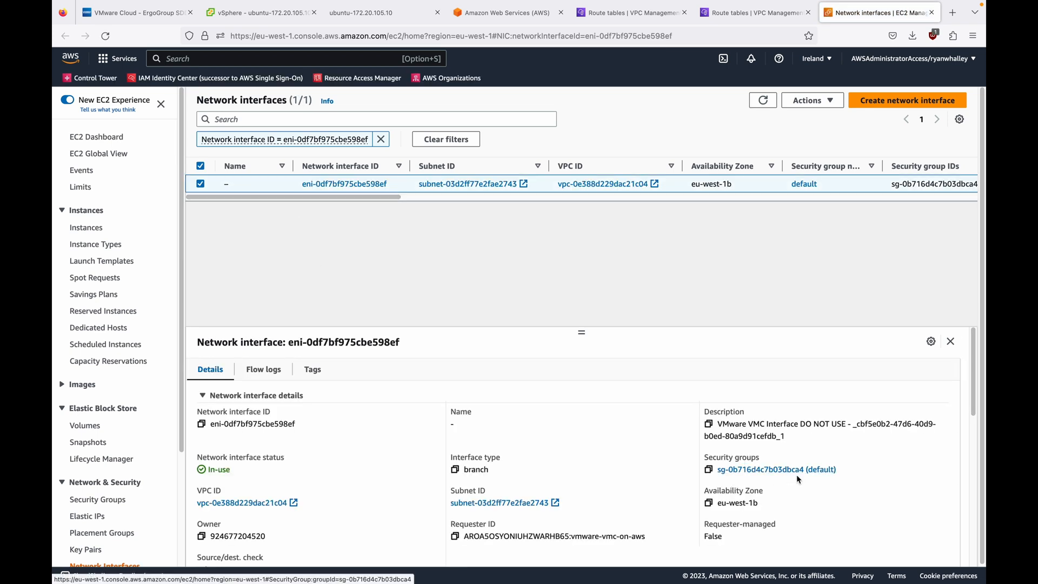
Open the interface's default security group and examine the traffic type and full source of its inbound rule.
click(721, 473)
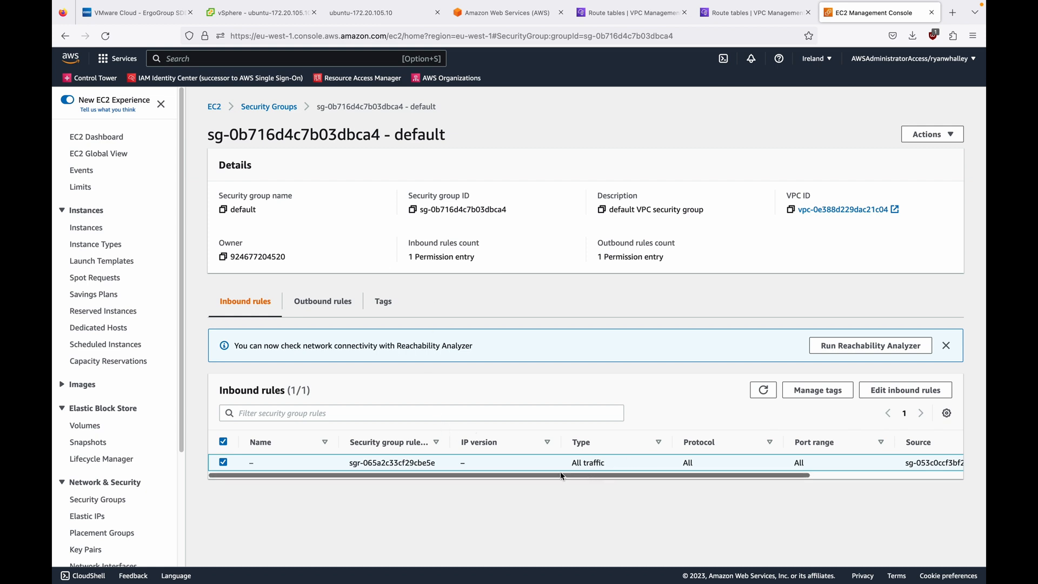
drag(574, 464, 786, 478)
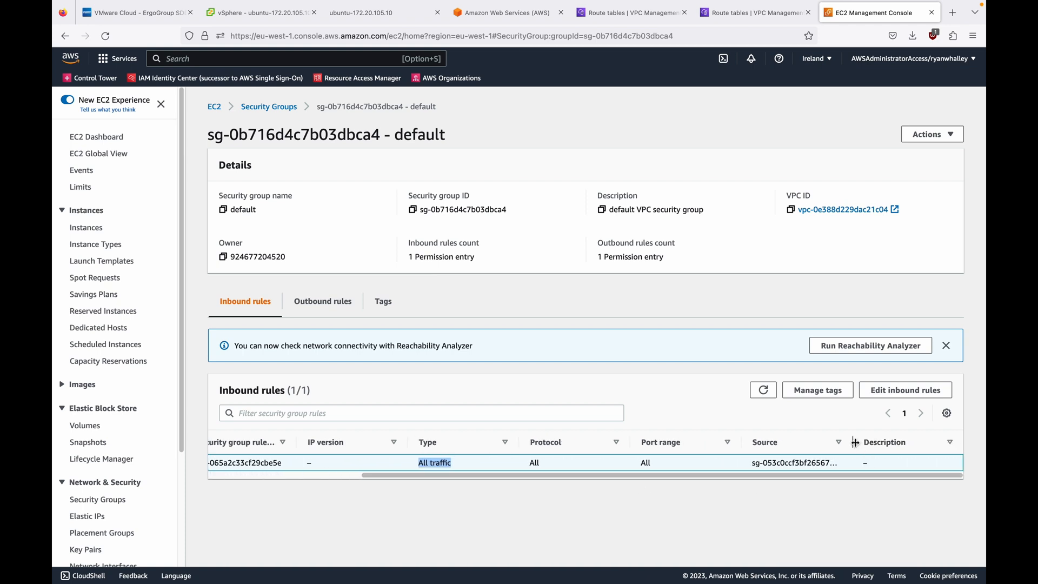
drag(859, 445, 957, 437)
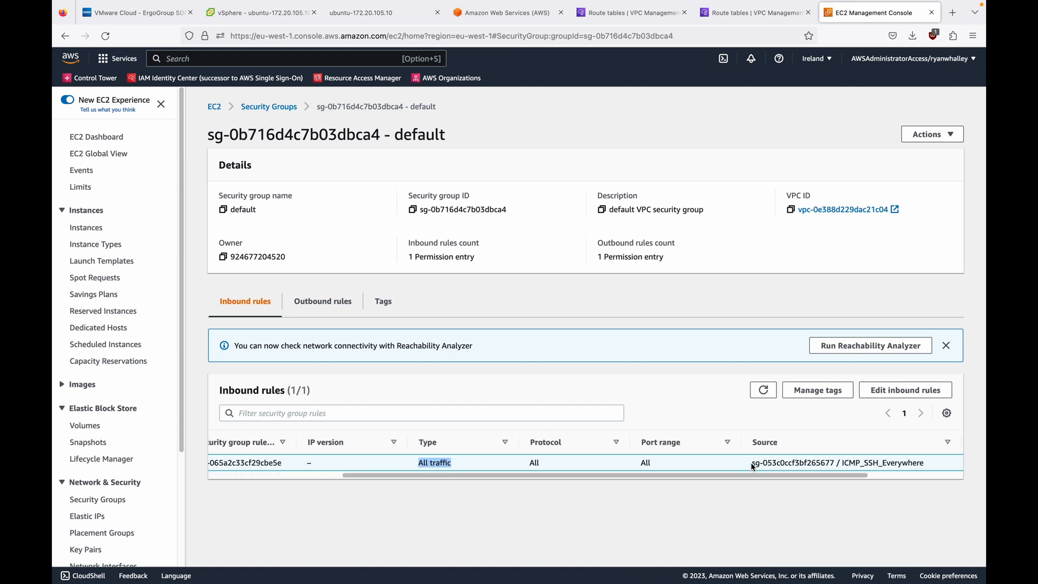
drag(752, 464, 845, 459)
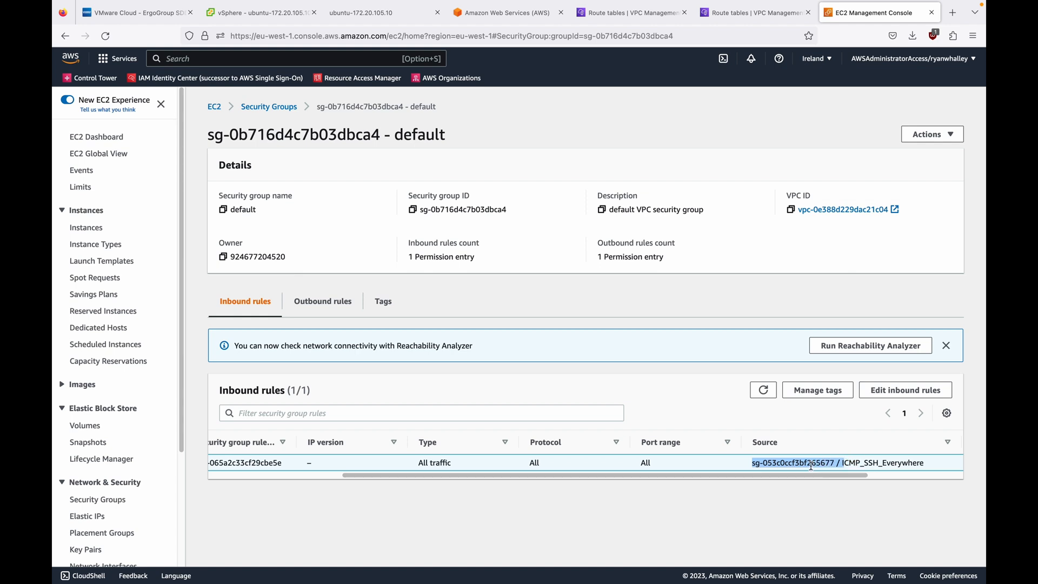
scroll(784, 470, left, 5)
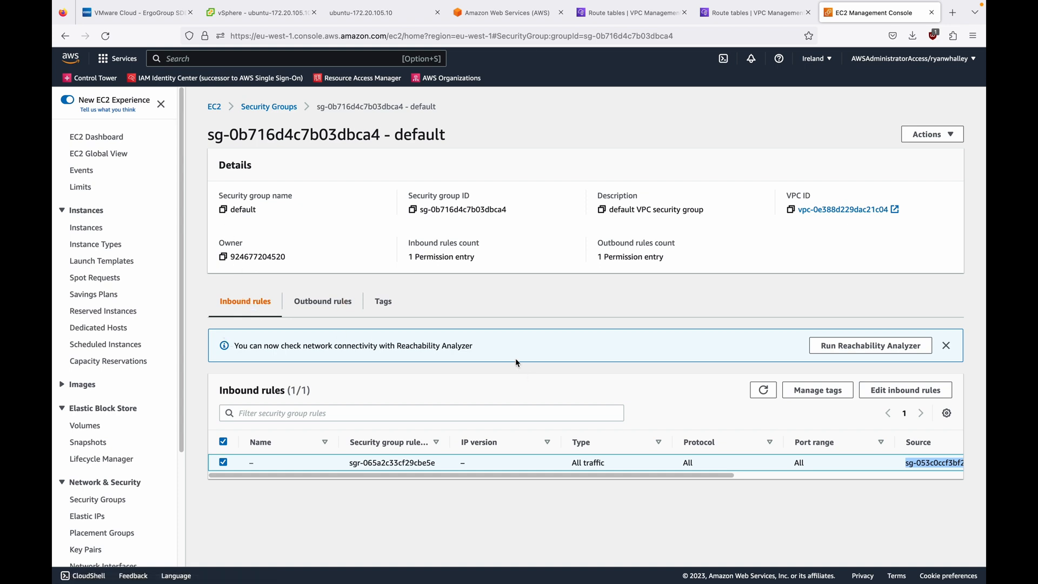
Switch to the ubuntu-172.20.105.10 web console and log in with the account username and password.
click(365, 22)
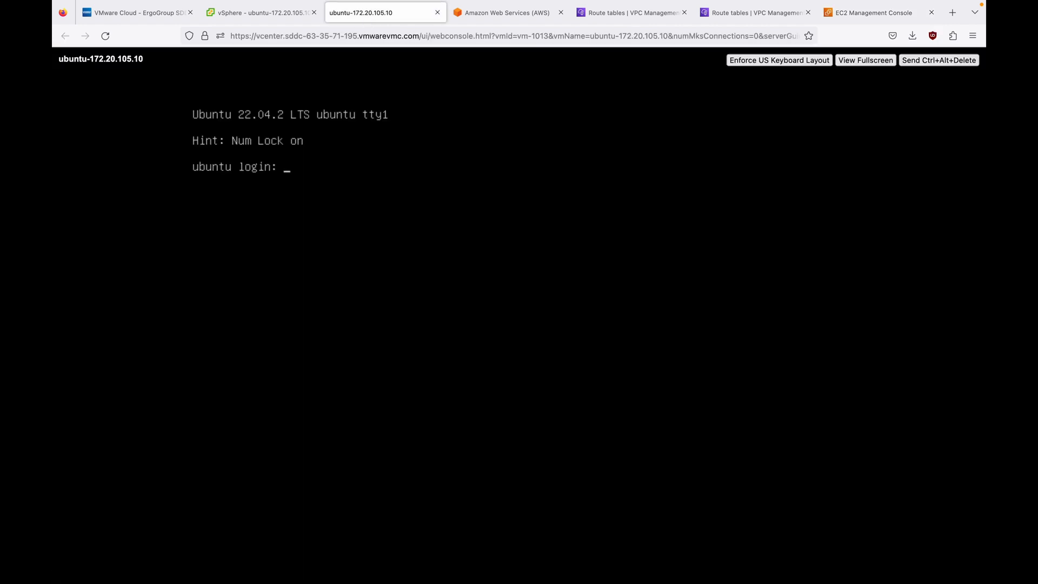
text(ryan)
key(Return)
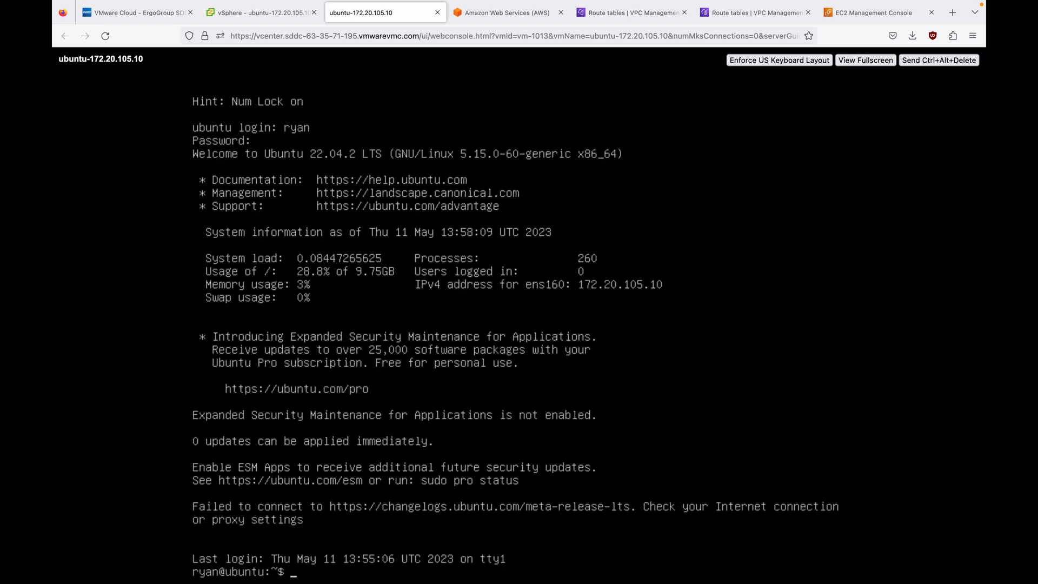
Ping the EC2 instance at 10.110.3.147 from the Ubuntu VM and stop the ping after a few packets.
text(ping 10.110.3.147)
key(Return)
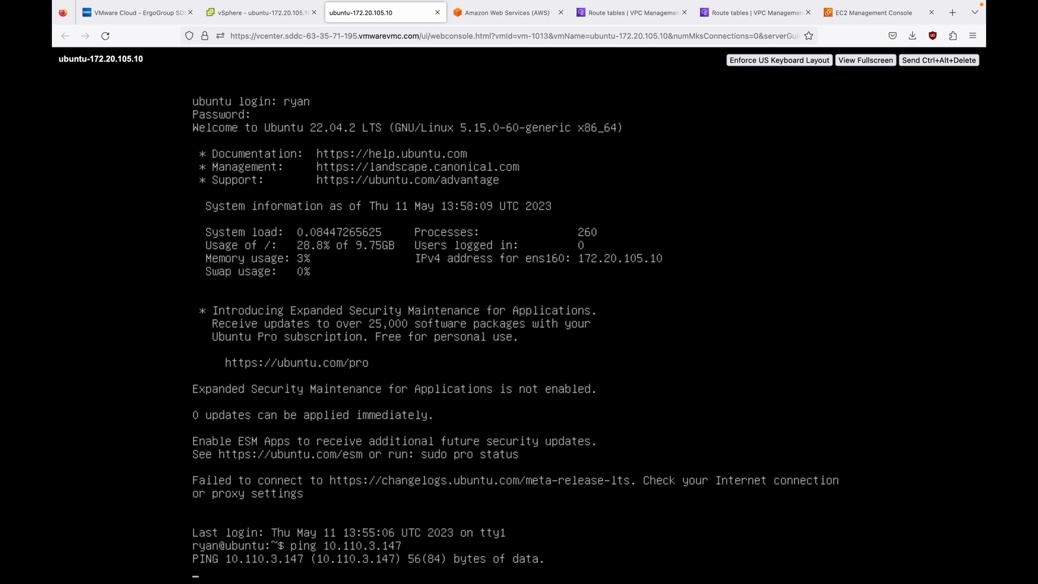
key(ctrl+c)
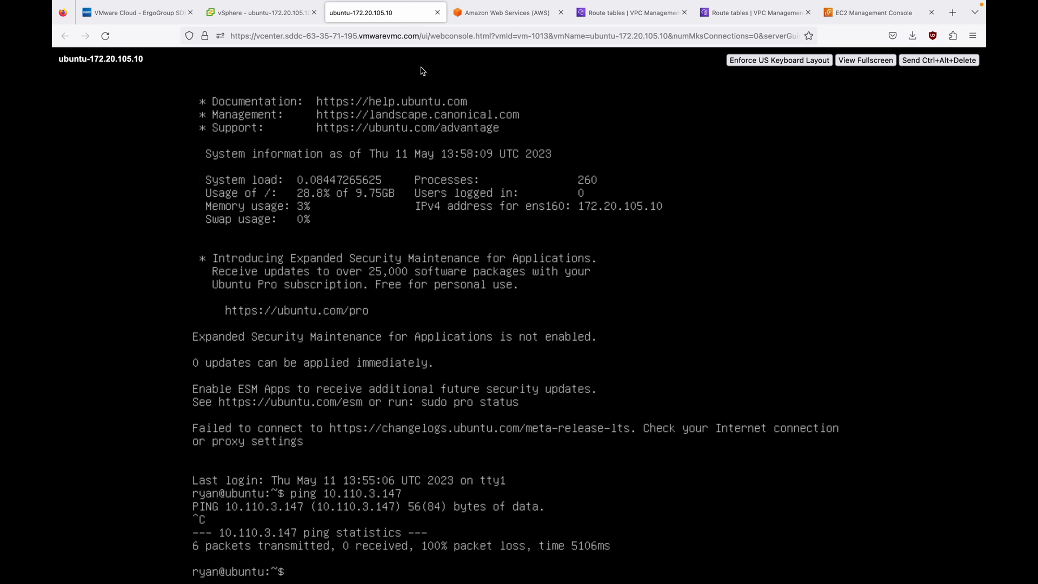
Switch to VMware Cloud and add a compute gateway firewall rule named AWS Native to the ErgoGroup SDDC.
click(140, 15)
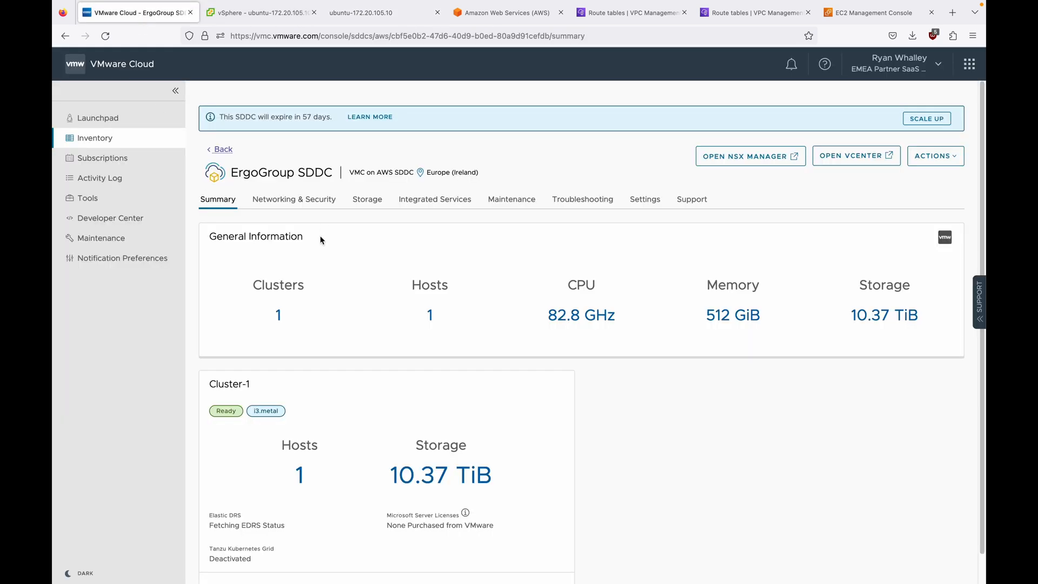
click(294, 204)
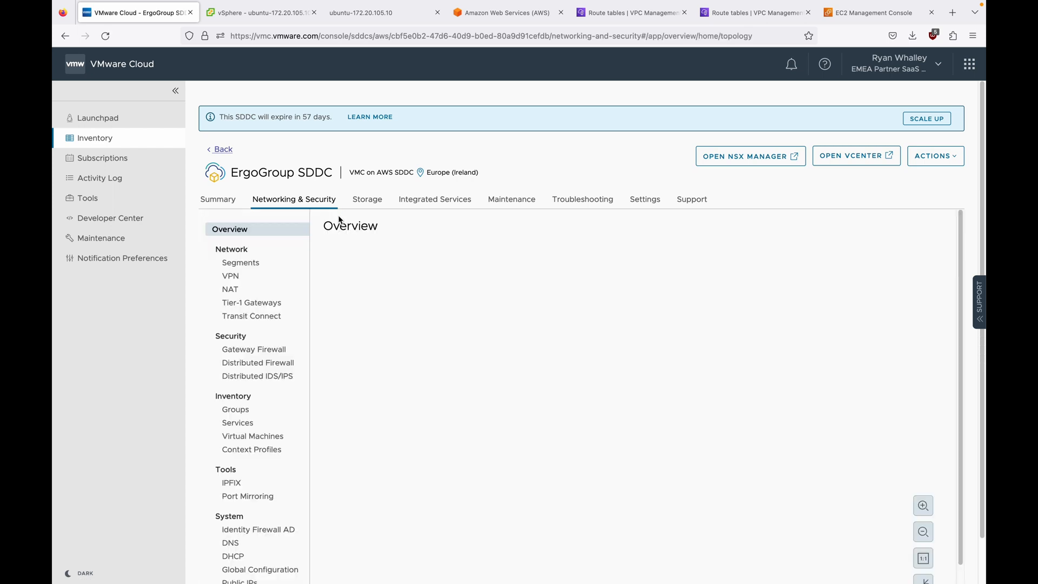
click(262, 348)
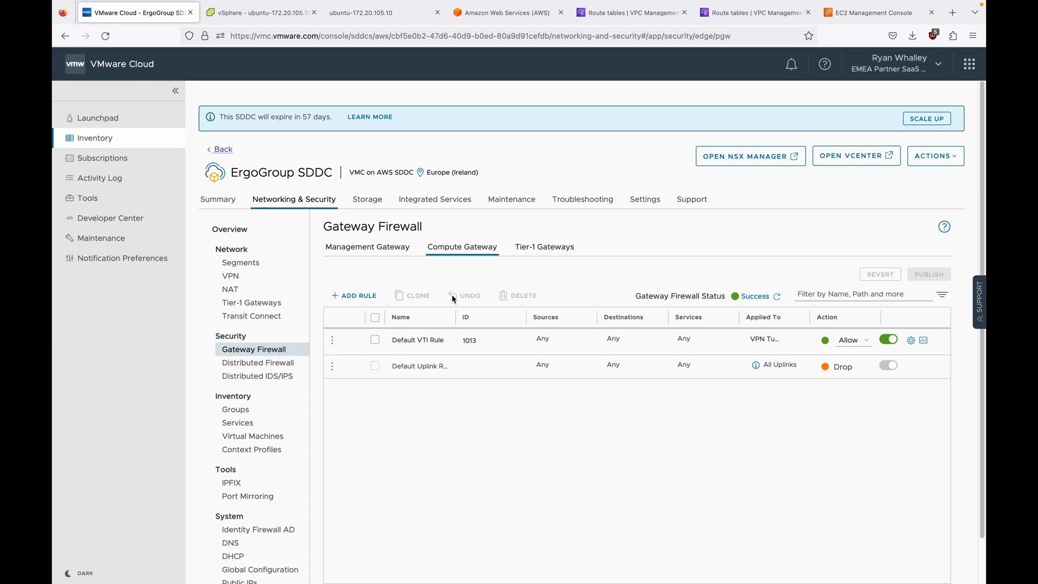
click(364, 296)
click(430, 341)
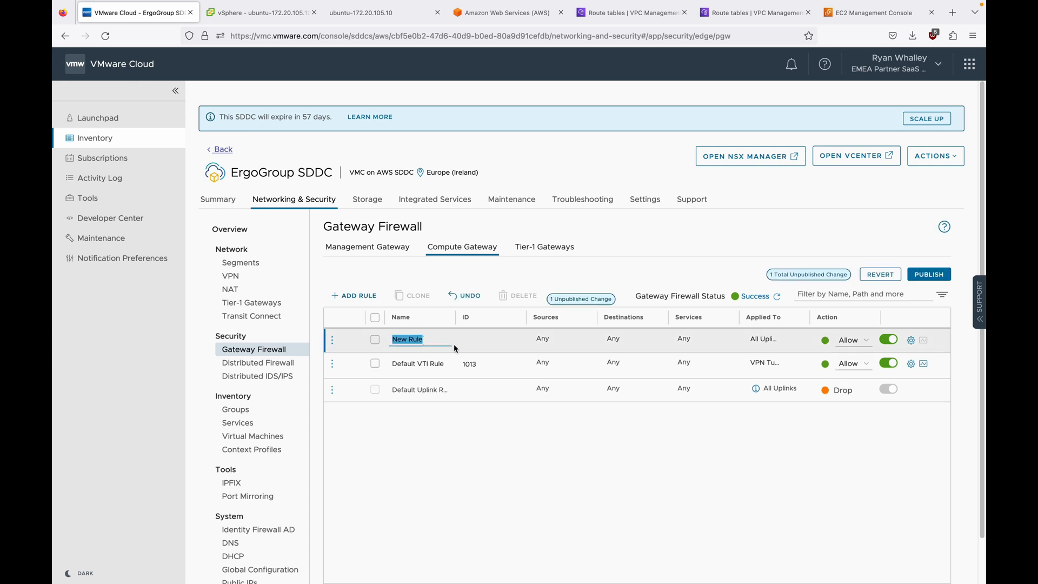
text(AWS Native)
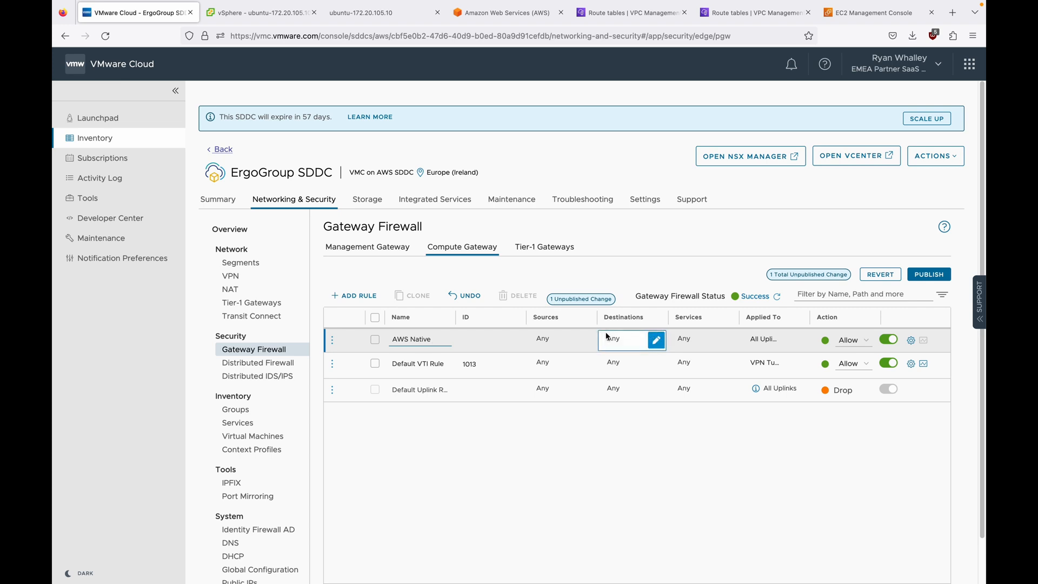
click(636, 465)
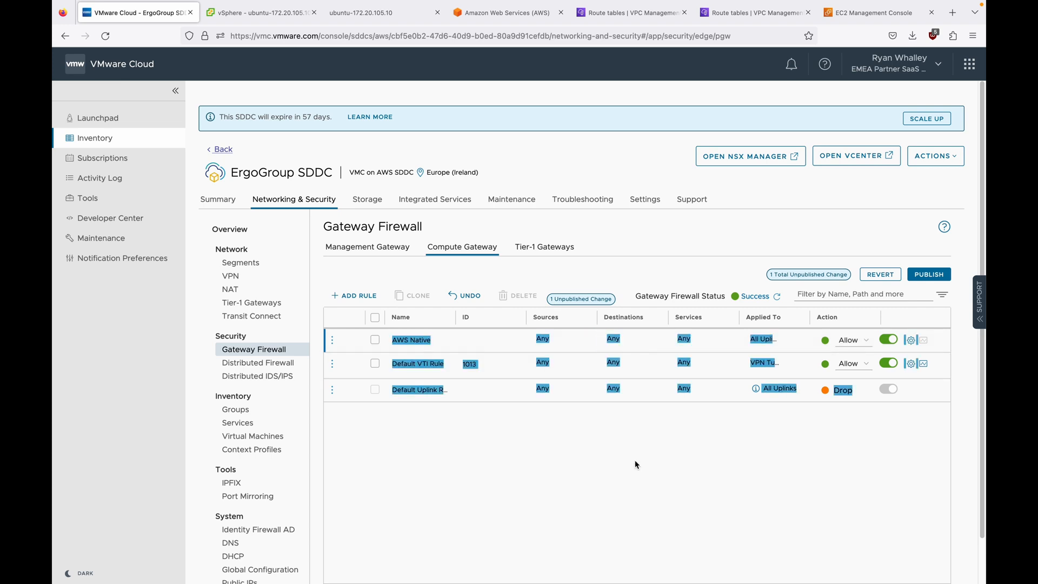
click(641, 427)
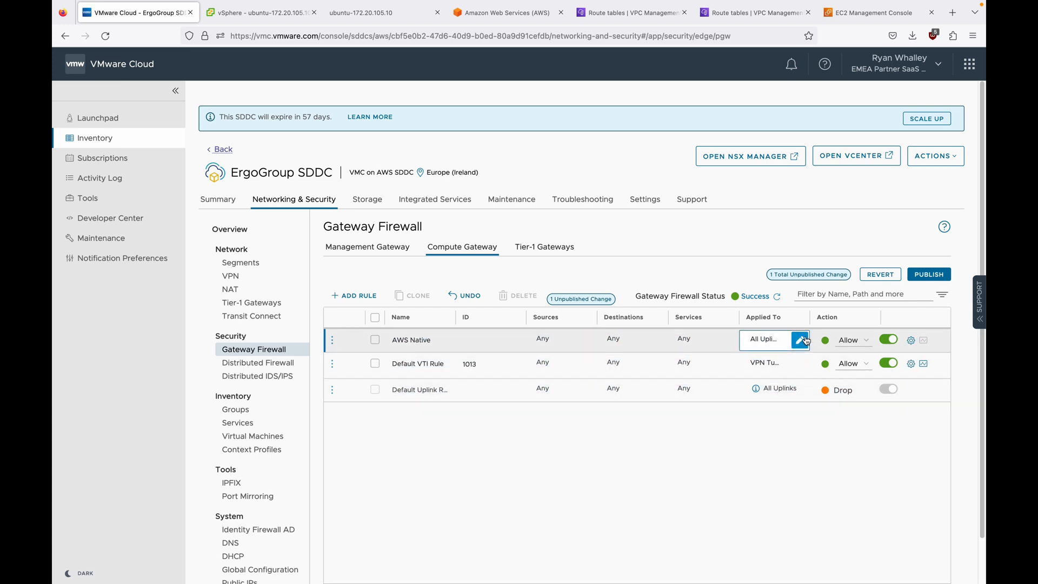
Apply the AWS Native rule to the VPC Interface instead of all uplinks and publish the firewall change.
click(801, 339)
click(792, 343)
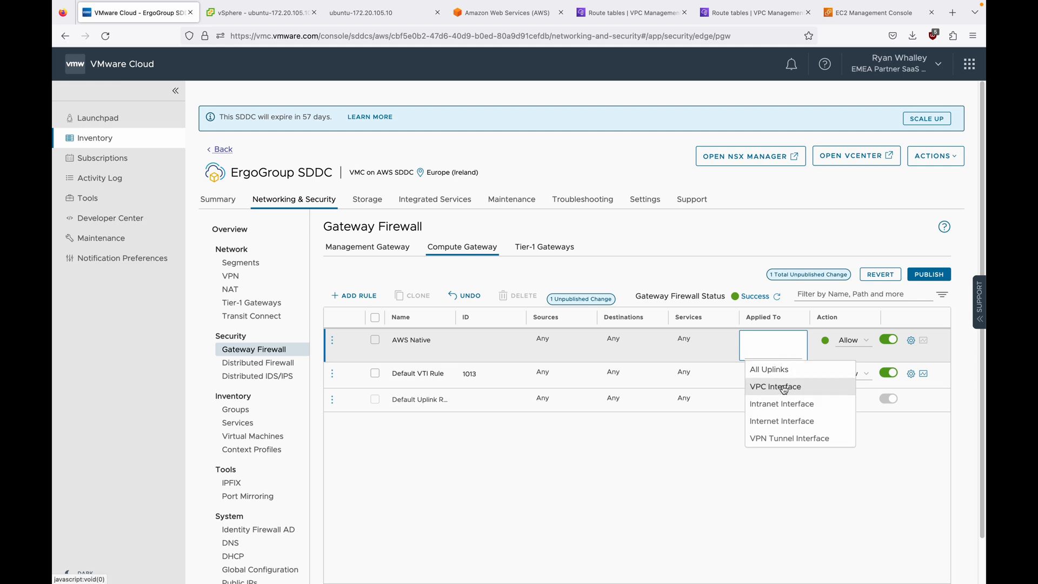
click(782, 392)
click(755, 462)
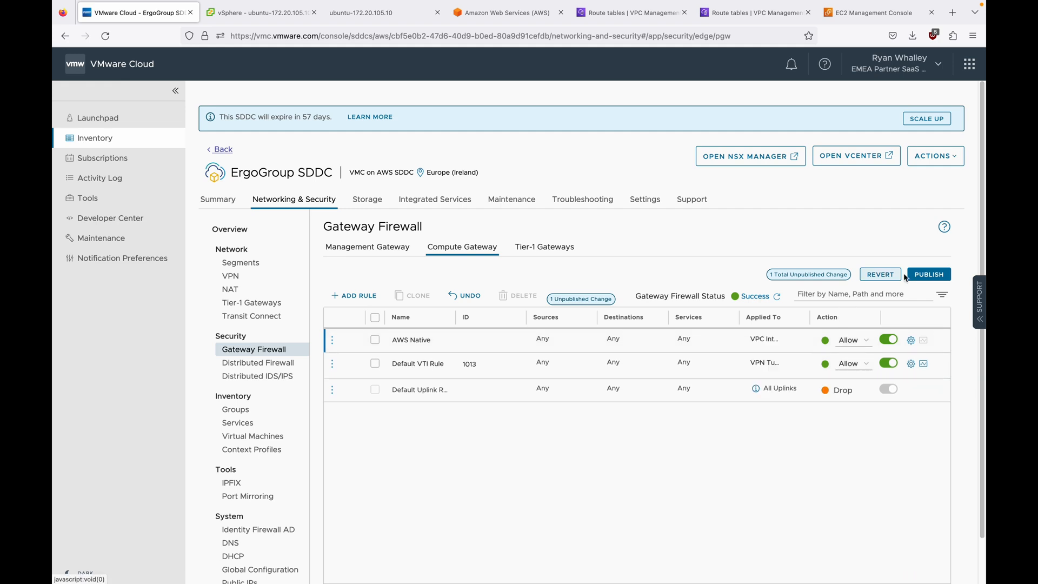
click(935, 276)
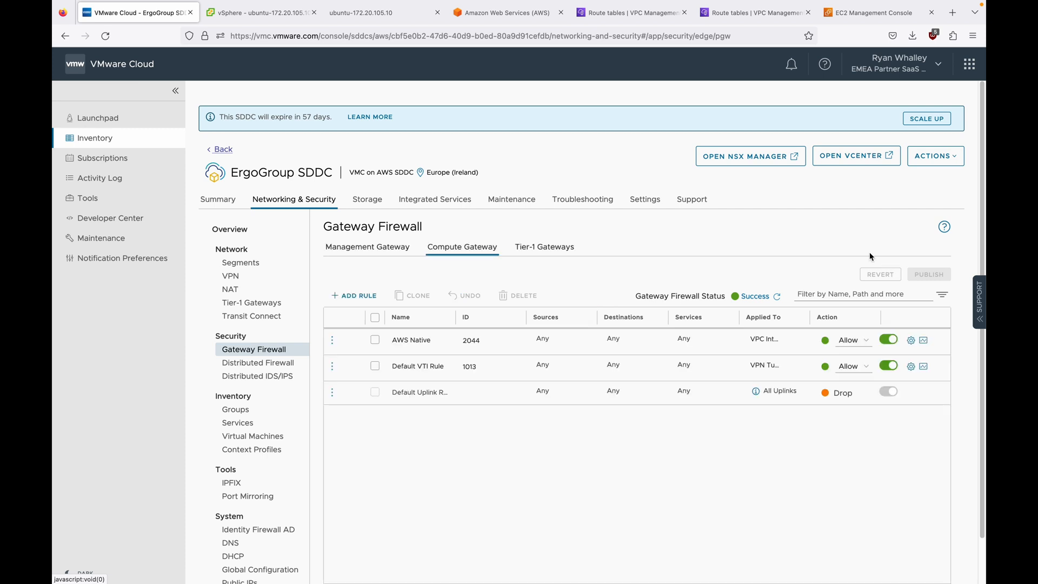
Return to the Ubuntu VM console, rerun the ping to 10.110.3.147, and stop it after several packets.
click(396, 16)
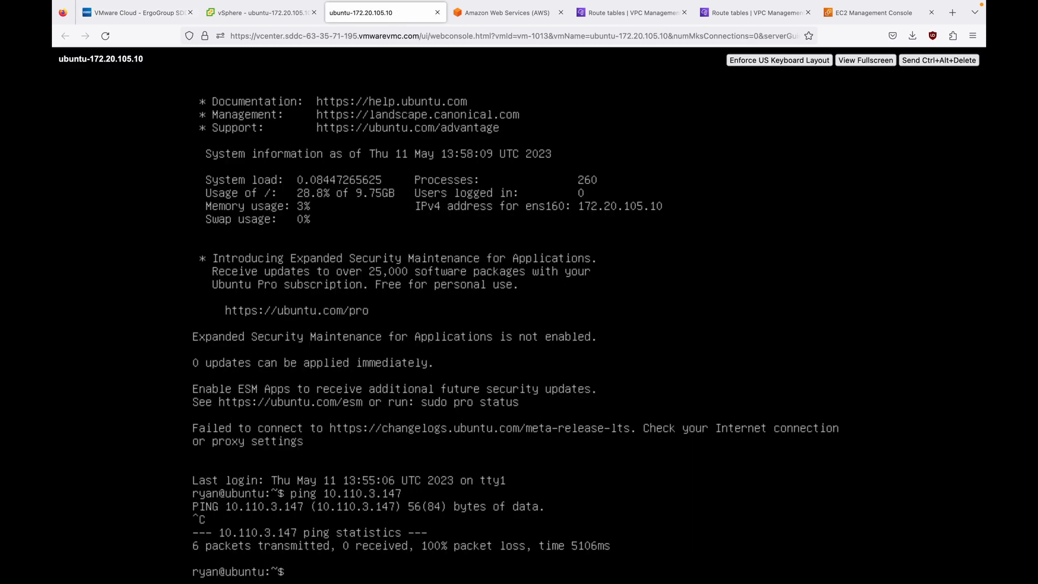
key(Up)
key(Return)
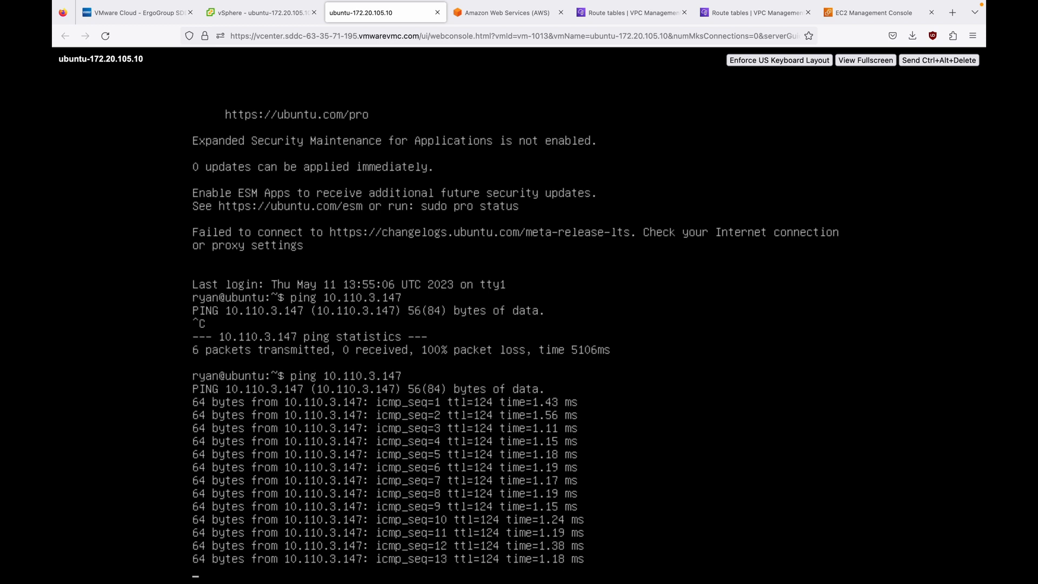
key(ctrl+c)
Start an SSH connection to 10.110.3.147, accept the host key with yes, and interrupt the session.
text(ss)
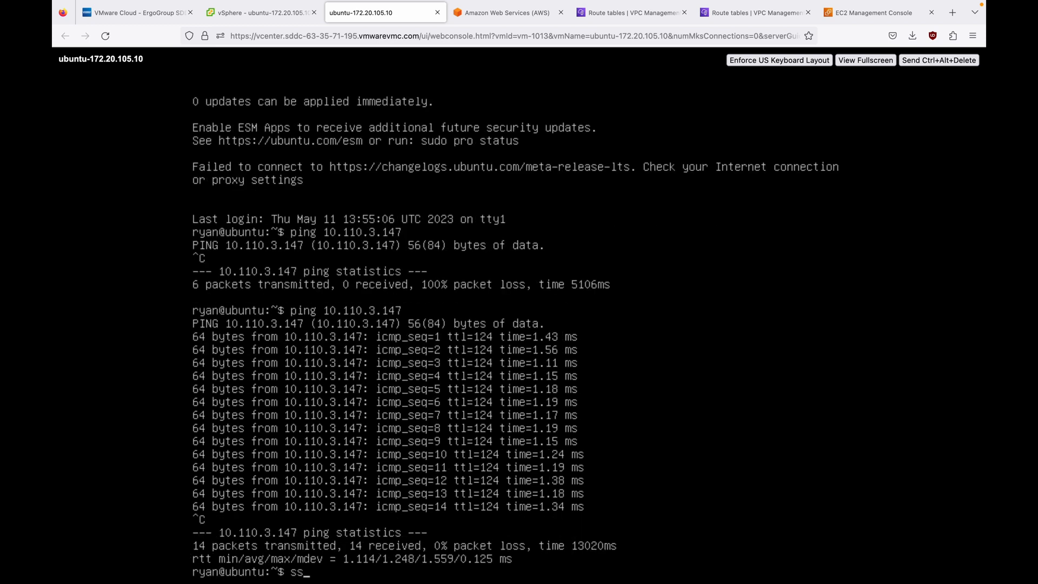
text(h 10.110.3.147)
key(Return)
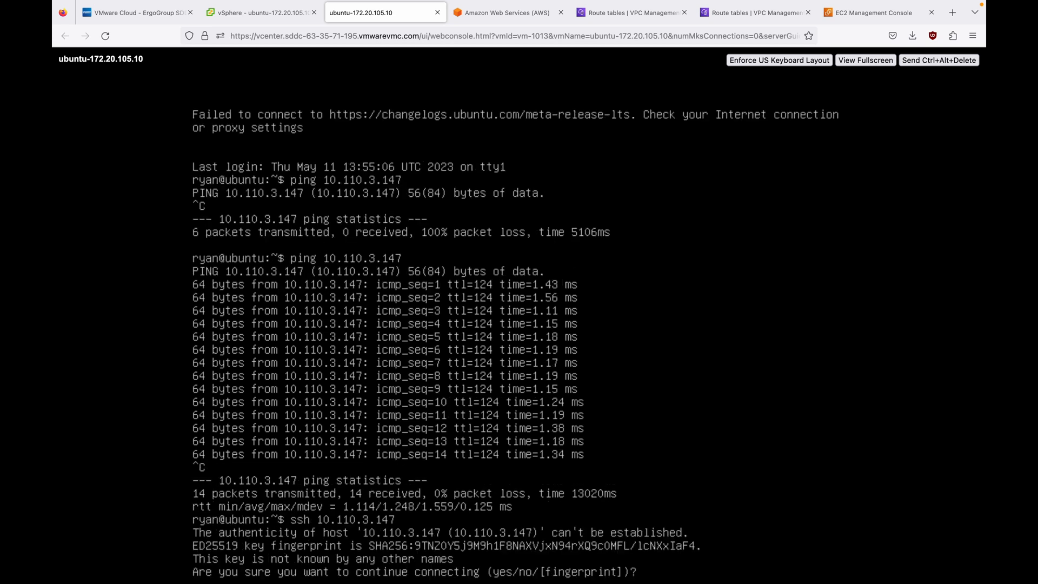
text(yes)
key(Return)
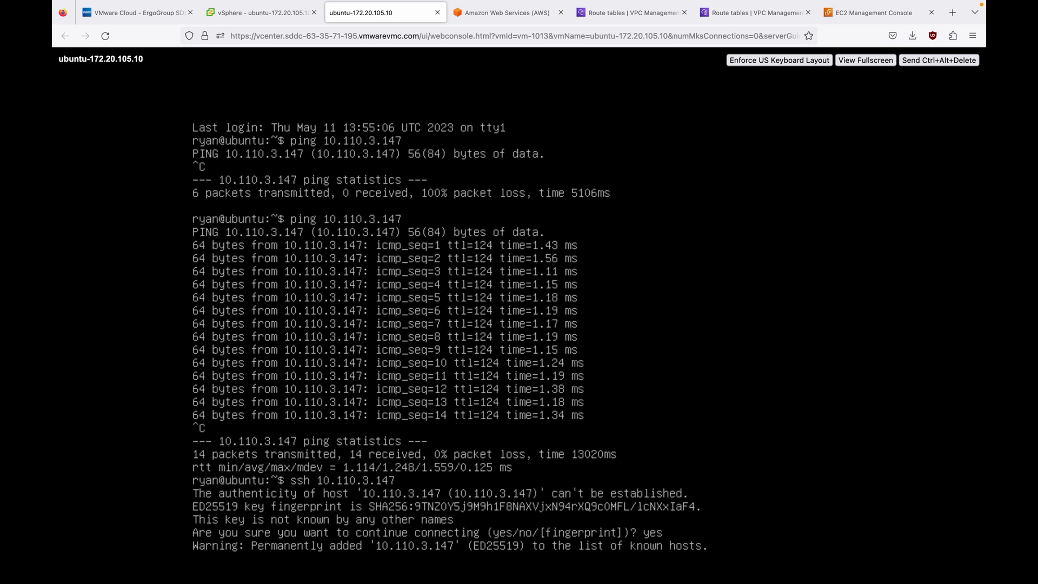
key(ctrl+c)
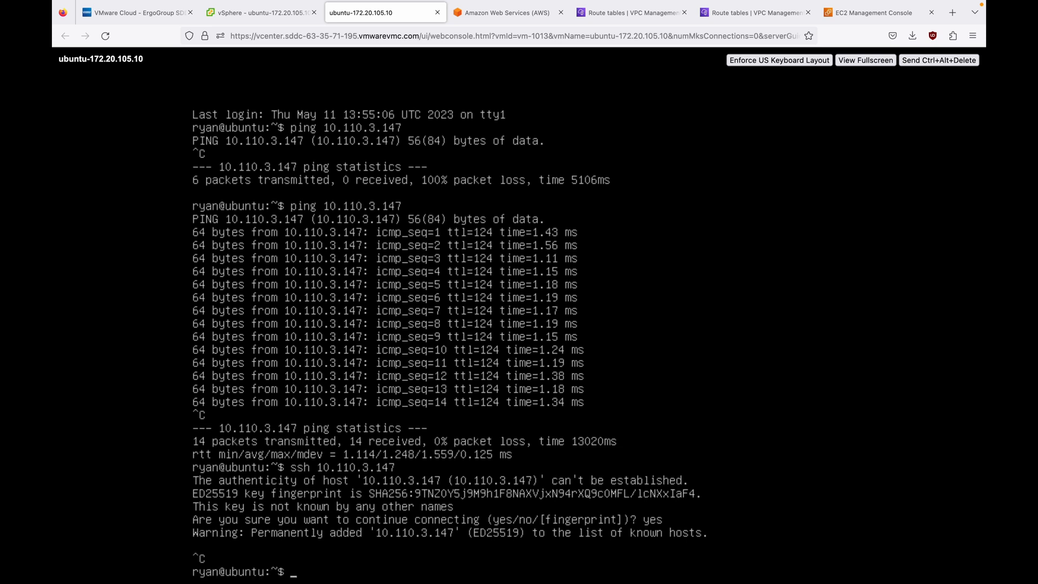